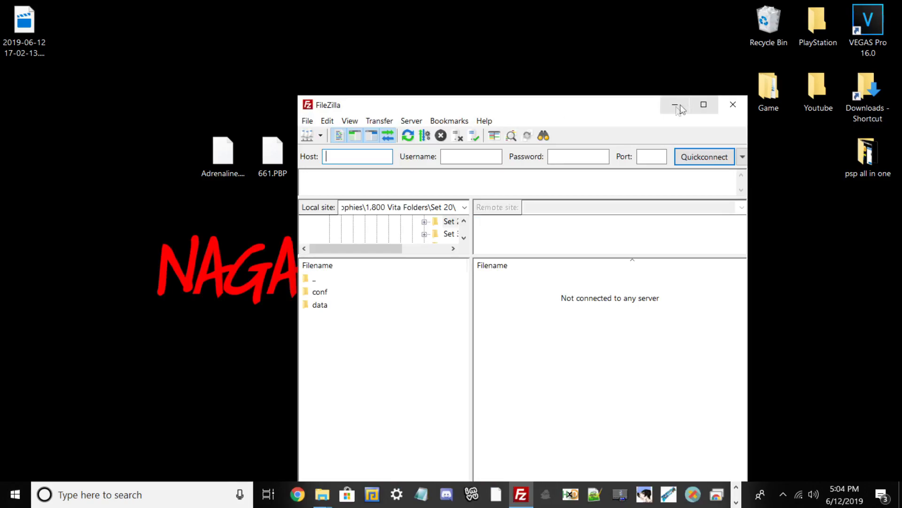
Minimize FileZilla and switch to OBS to bring up the PS Vita's screen
left_click(676, 104)
left_click(736, 502)
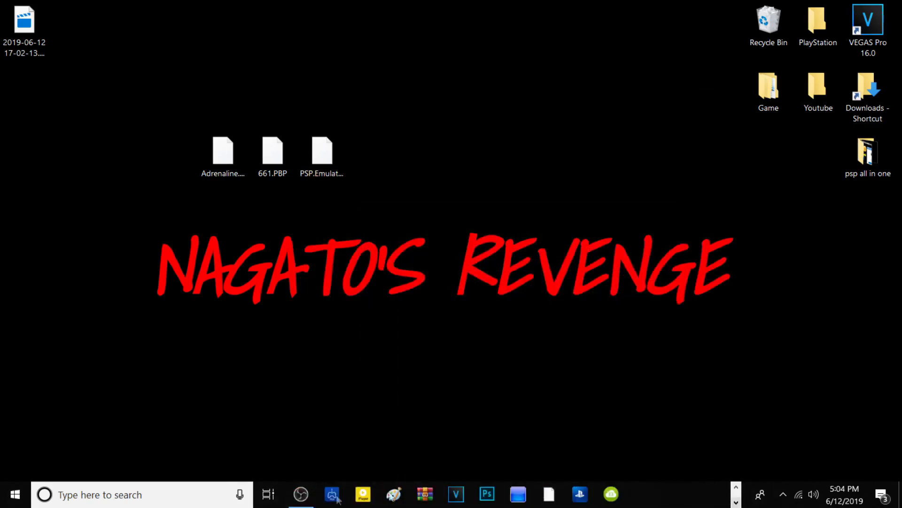
left_click(300, 494)
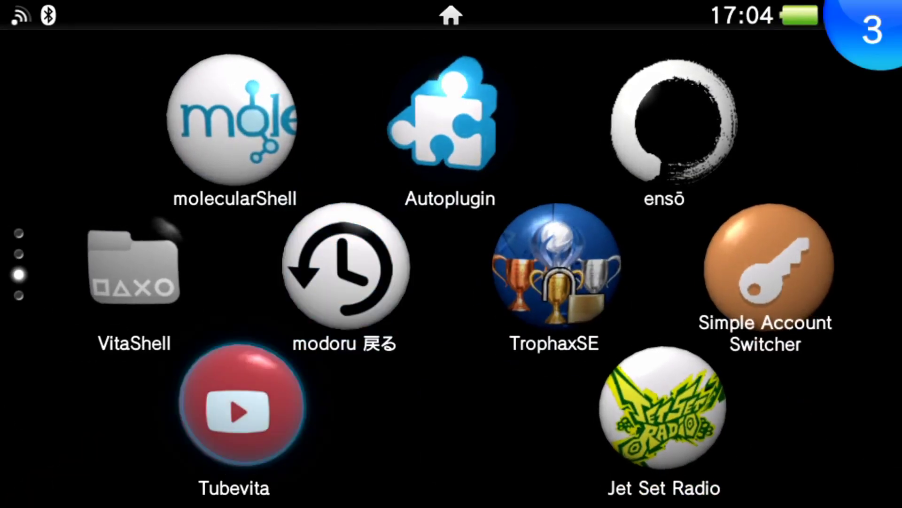
Launch VitaShell from the PS Vita home screen
key("Up")
key("Right")
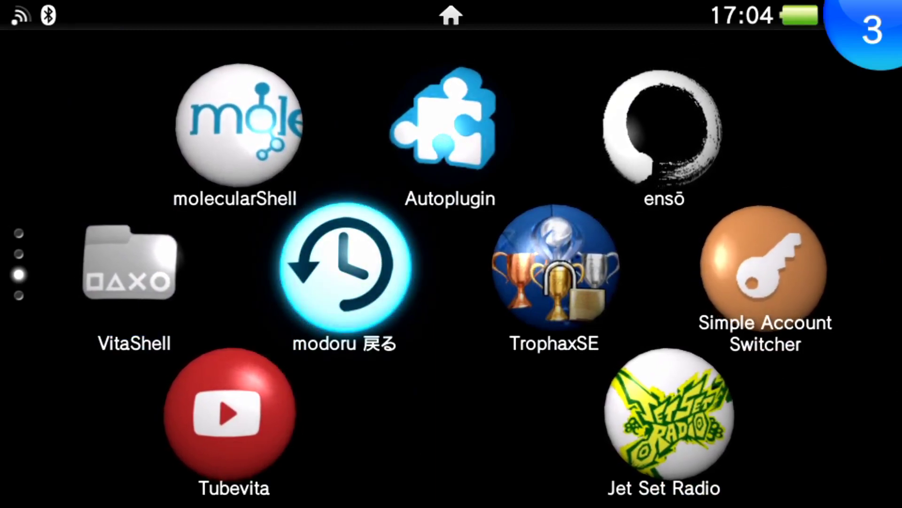
key("Right")
key("Left")
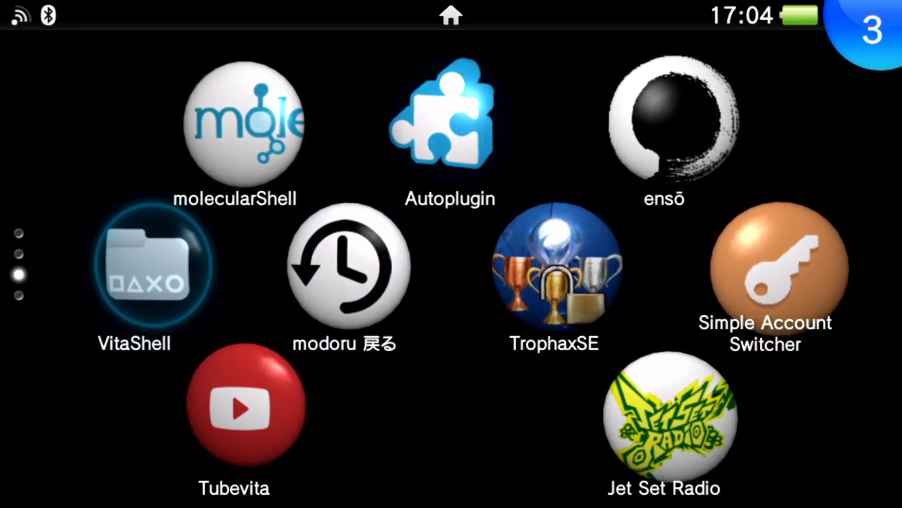
key("Up")
key("Down")
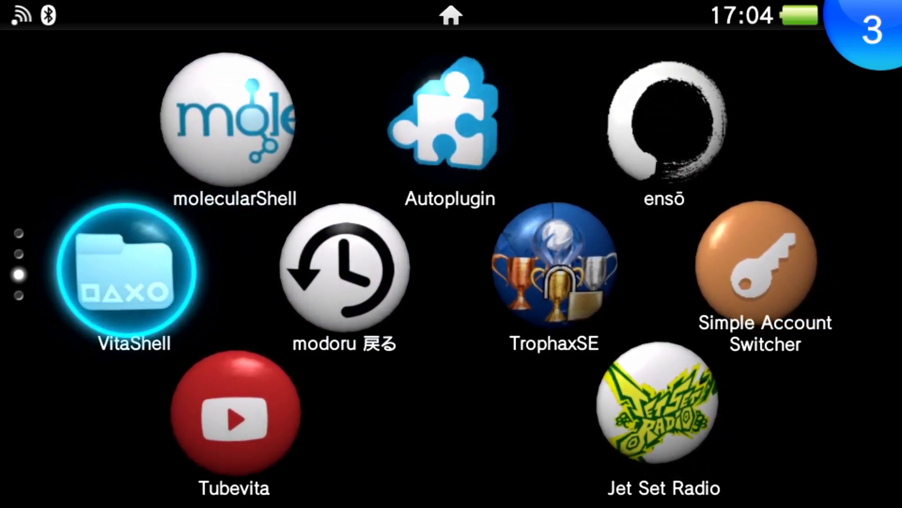
key("Return")
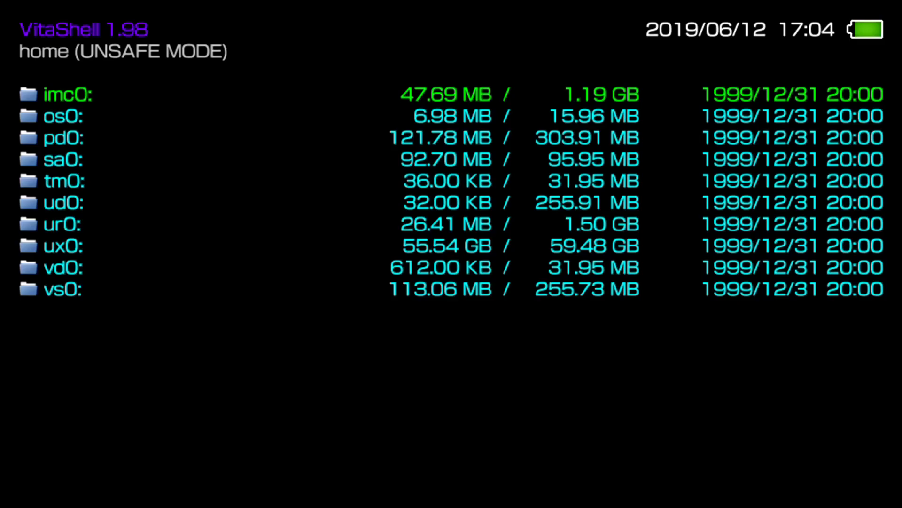
key("Down")
key("Down")
key("Down")
key("Down")
key("Down")
key("Down")
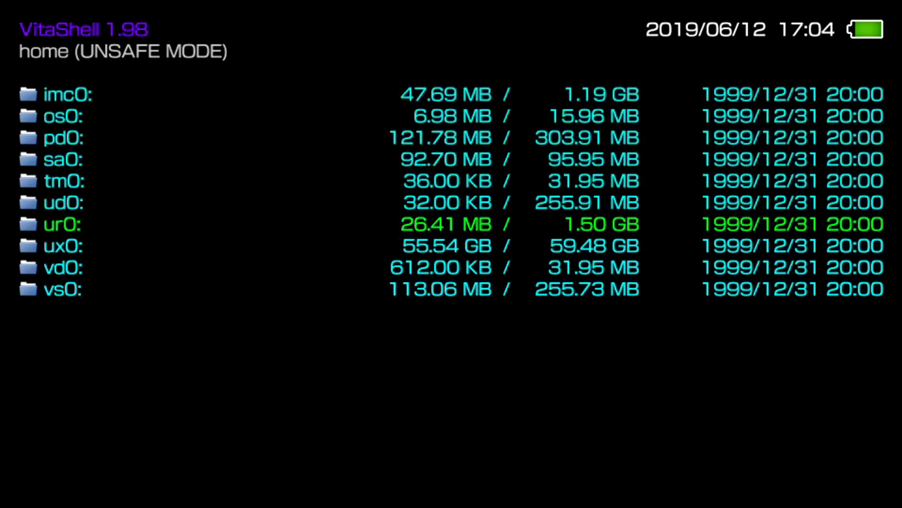
key("Up")
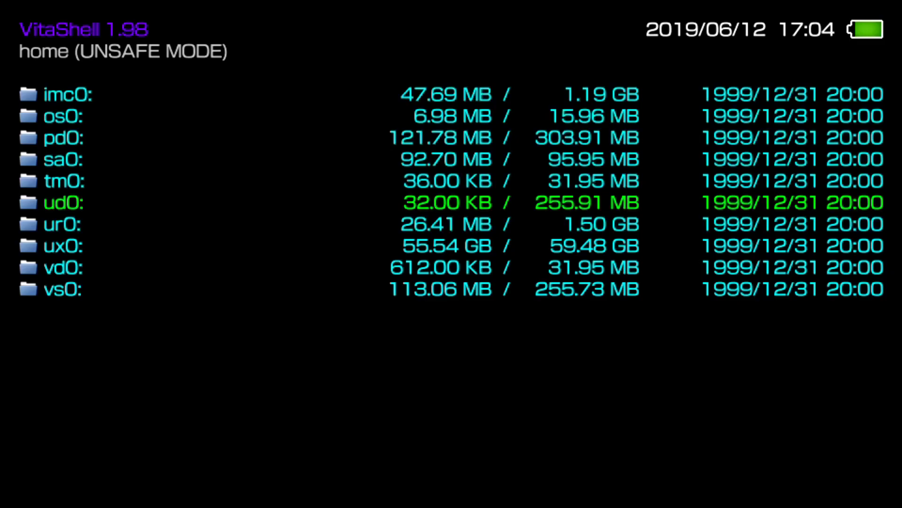
Set the SELECT button option to FTP in VitaShell's main settings and start the FTP server
key("Return")
key("Down")
key("Down")
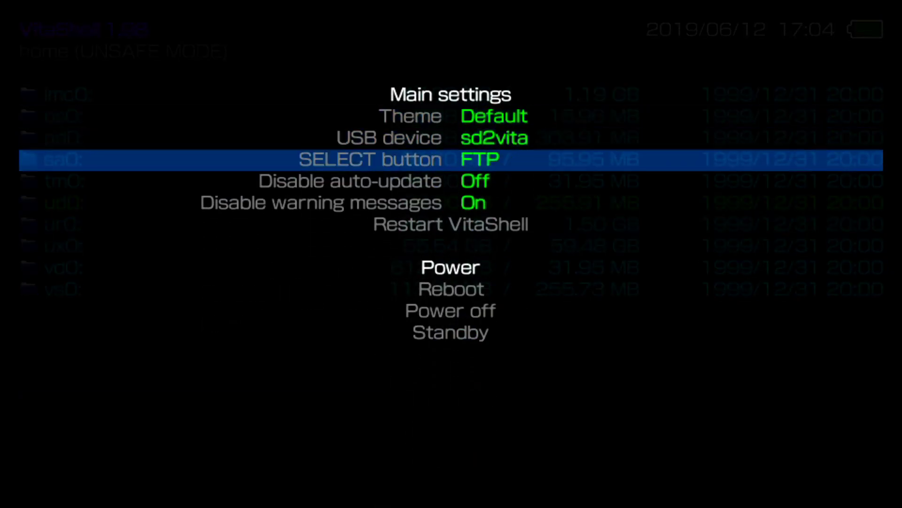
key("Return")
key("Return")
key("Return")
key("Return")
key("Escape")
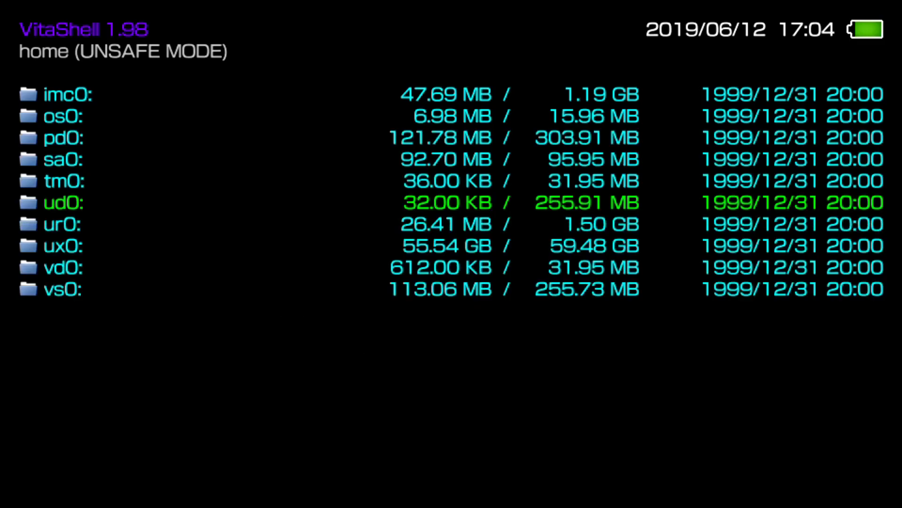
key("BackSpace")
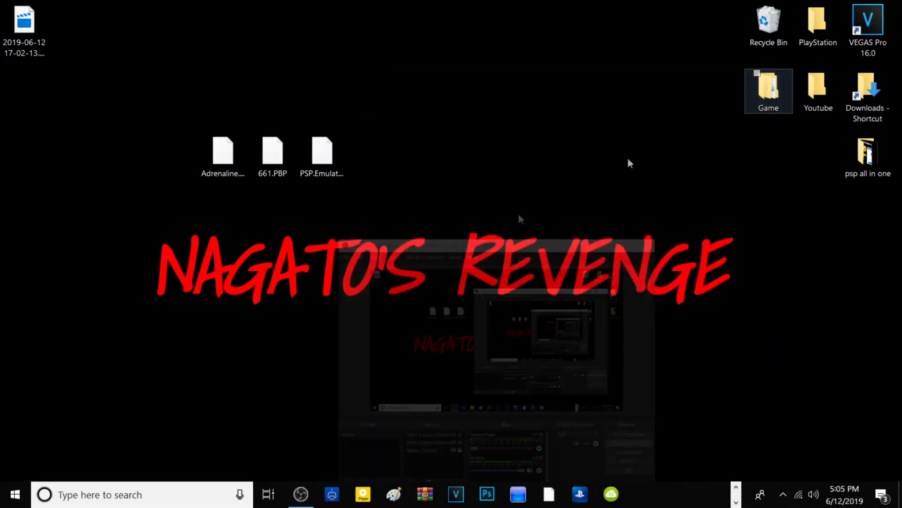
Switch to FileZilla on the PC and maximize its window
left_click(737, 489)
left_click(521, 494)
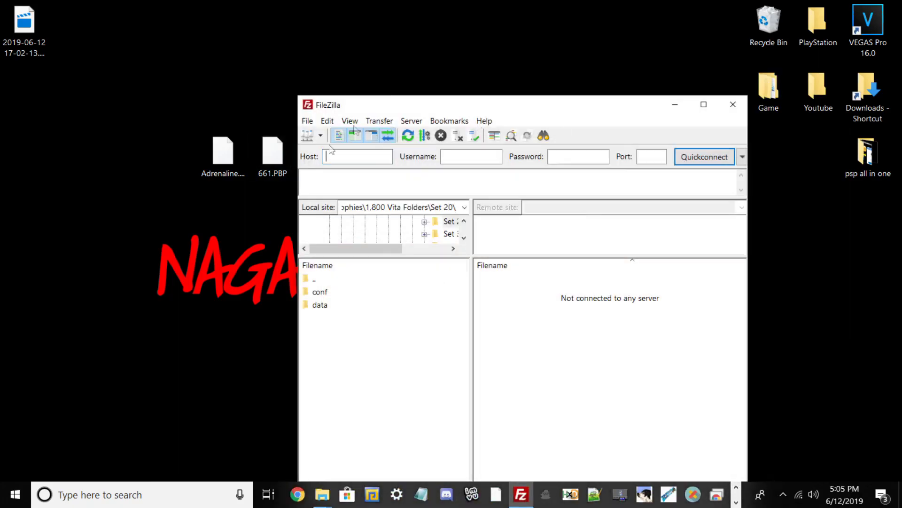
double_click(387, 108)
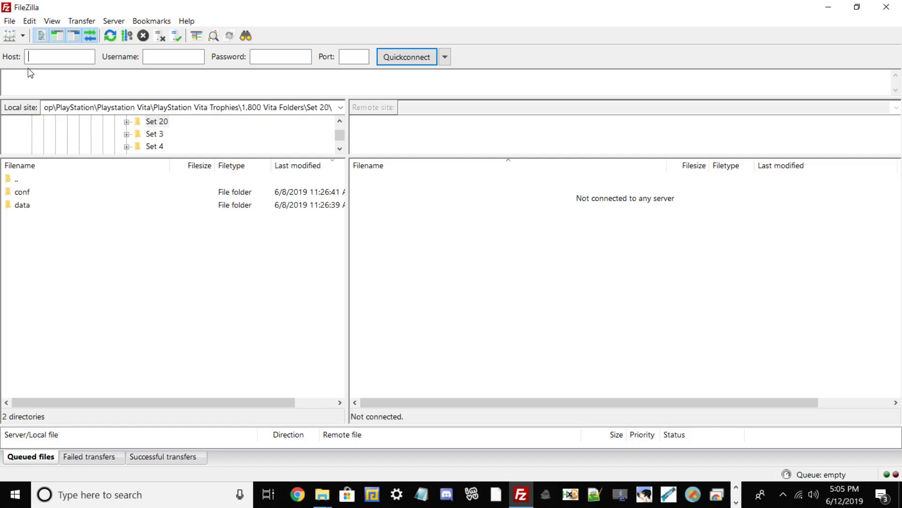
Connect to host 10.0.0.81 on port 1337 and accept the insecure FTP connection
type("10.0.0.81")
left_click(354, 58)
type("13")
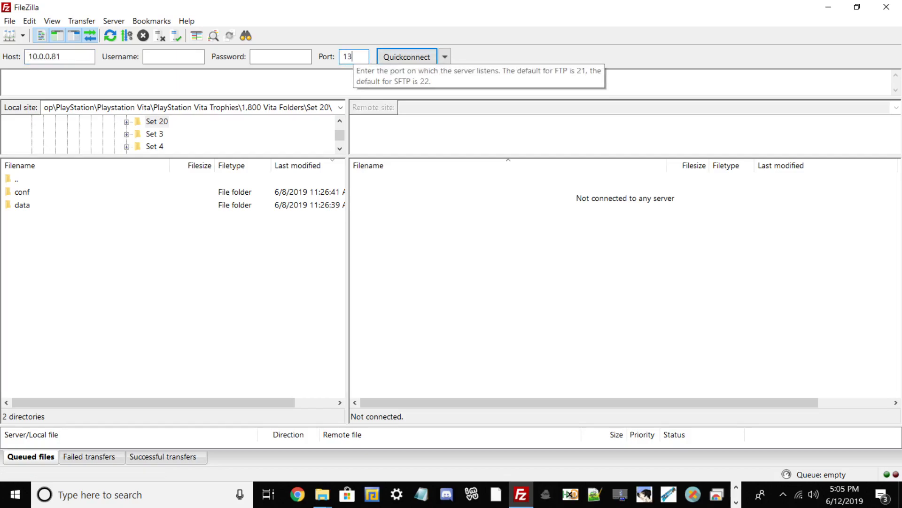
type("337")
key("Return")
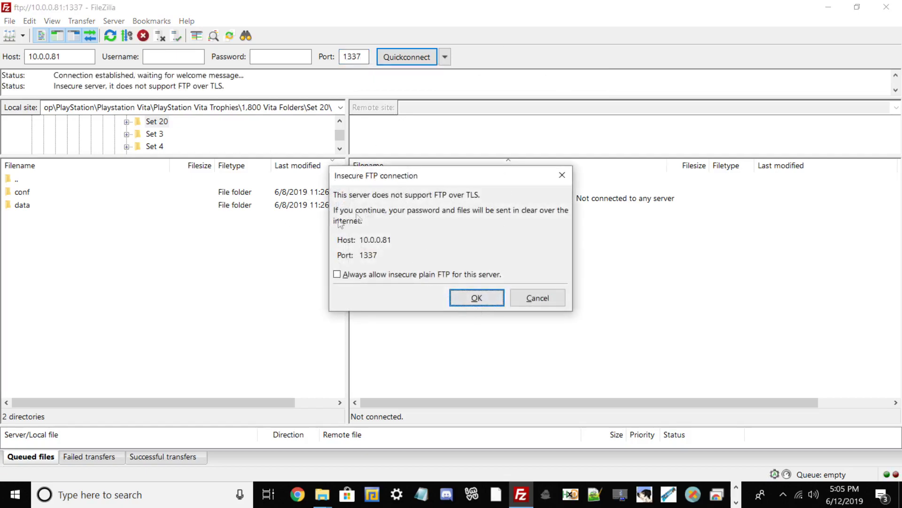
left_click(476, 298)
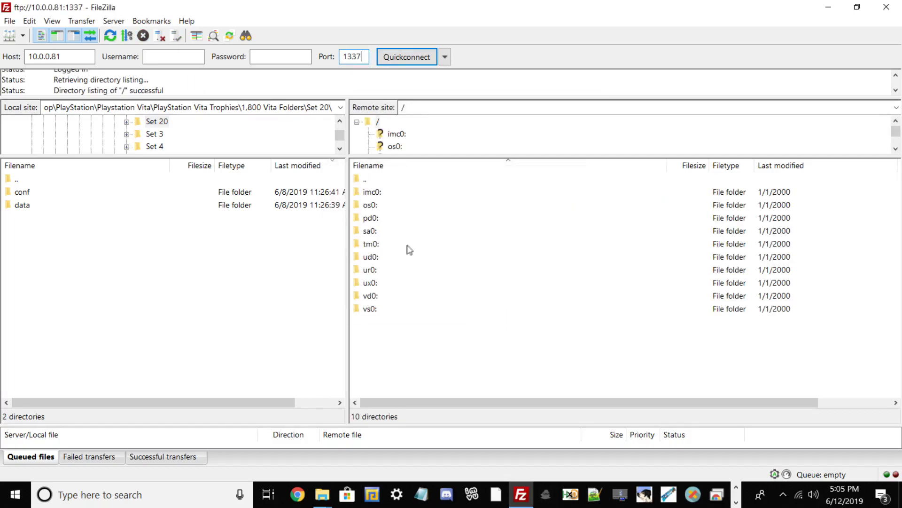
Open the ux0: folder on the remote site and place the restored FileZilla window beside the desktop files
double_click(390, 283)
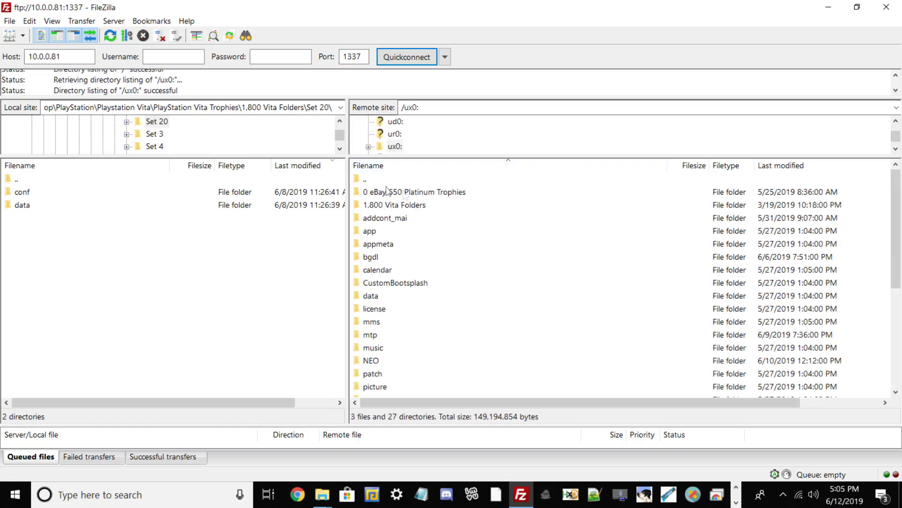
scroll(427, 264, "down", 5)
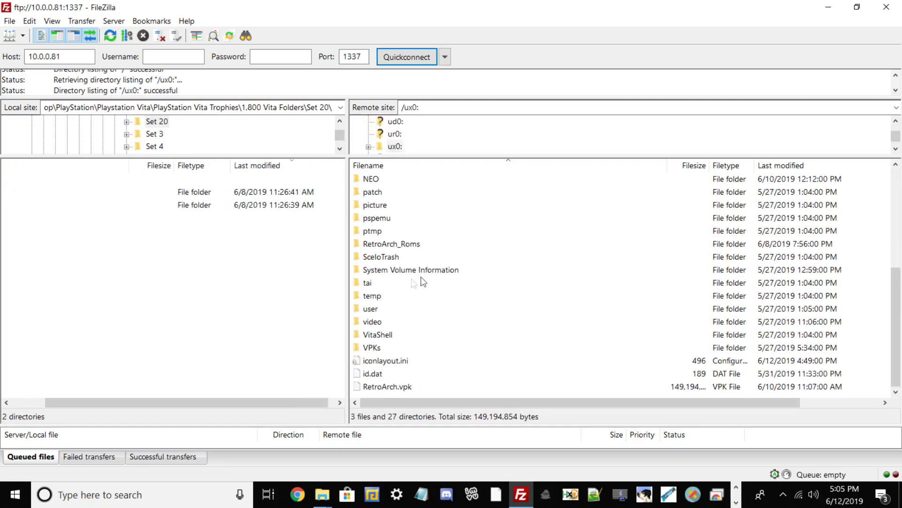
left_click(861, 7)
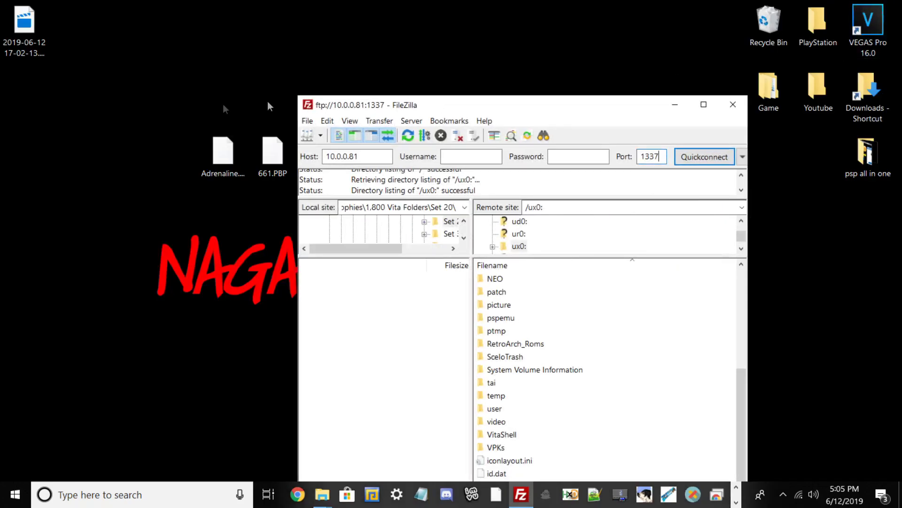
left_click_drag(437, 104, 527, 17)
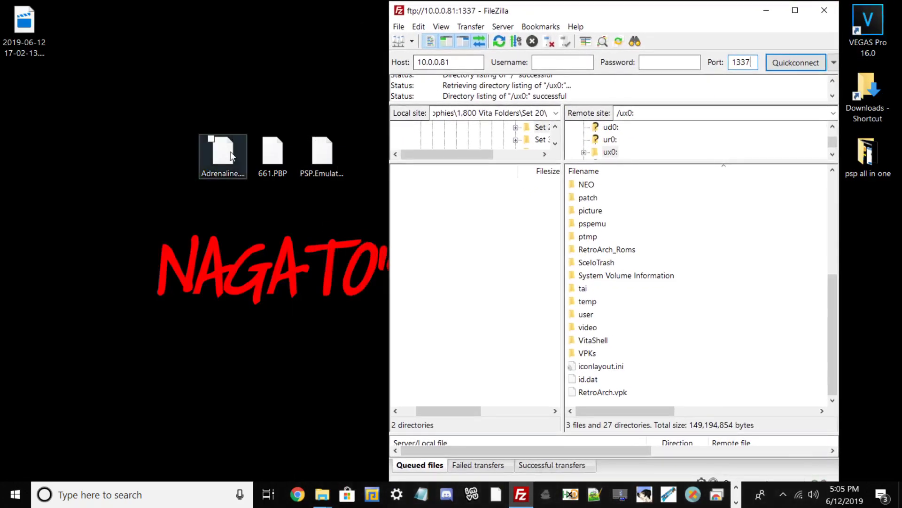
Move 661.PBP apart on the desktop and upload Adrenaline.vpk and PSP.Emulators.Installer.vpk to the remote ux0: folder
left_click_drag(273, 151, 240, 86)
left_click(213, 160)
left_click_drag(214, 160, 263, 160)
left_click(312, 150)
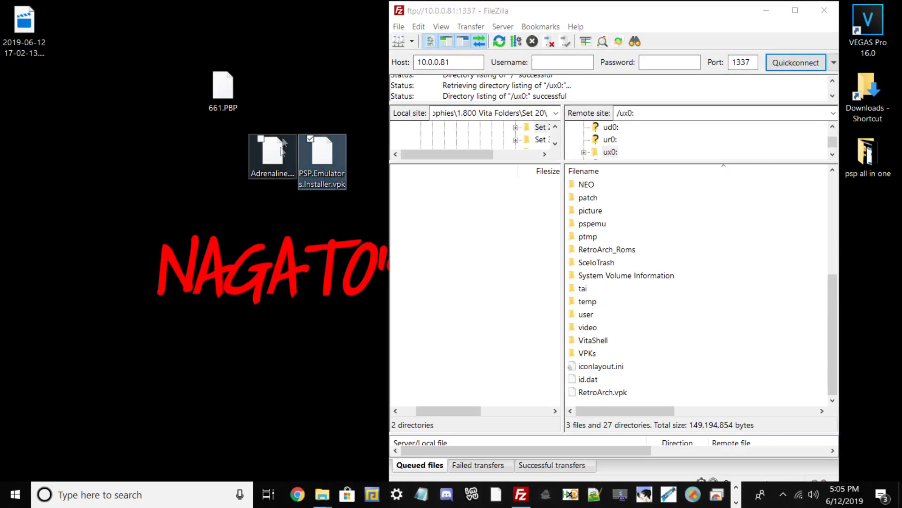
left_click_drag(249, 133, 646, 390)
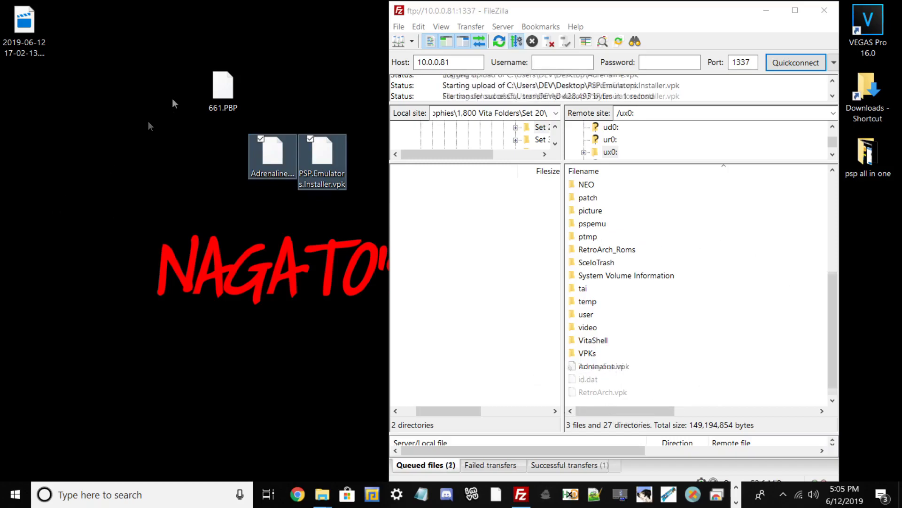
Upload 661.PBP from the desktop to ux0: and enlarge the transfer queue in the maximized FileZilla window
left_click(214, 85)
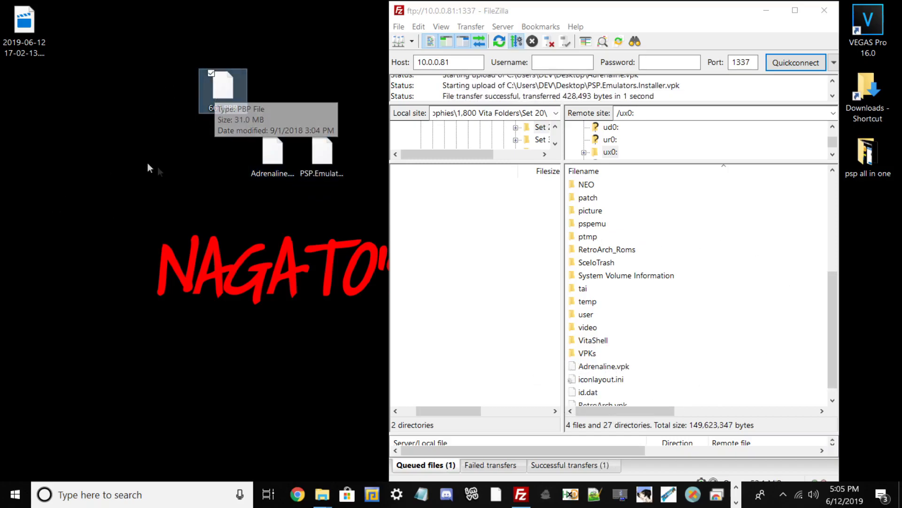
left_click_drag(221, 94, 708, 399)
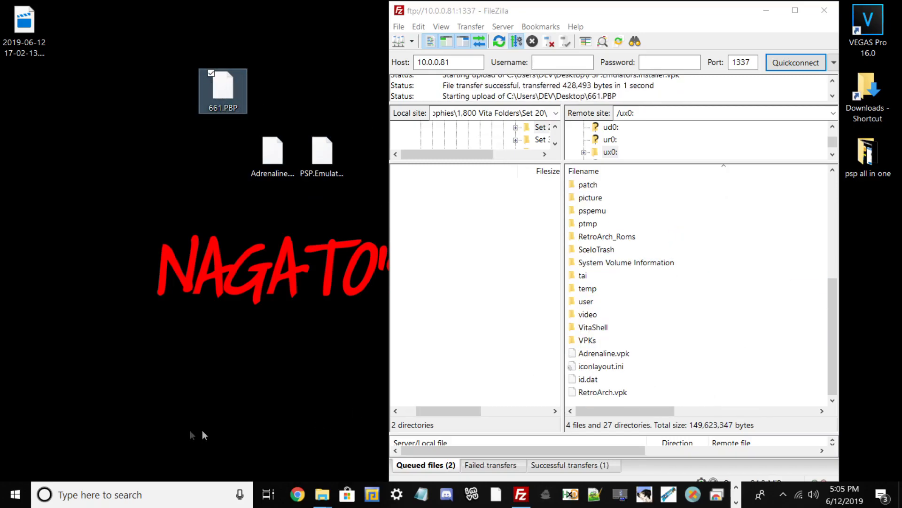
double_click(540, 13)
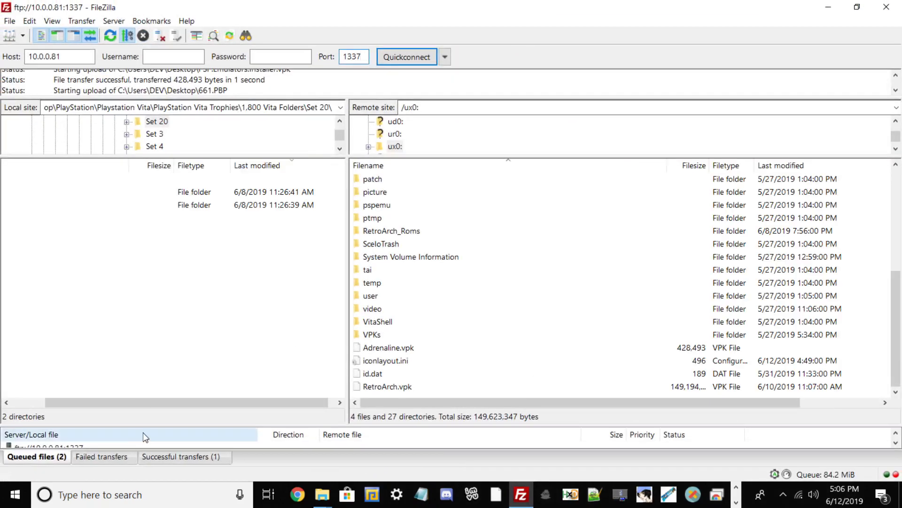
left_click_drag(145, 427, 118, 300)
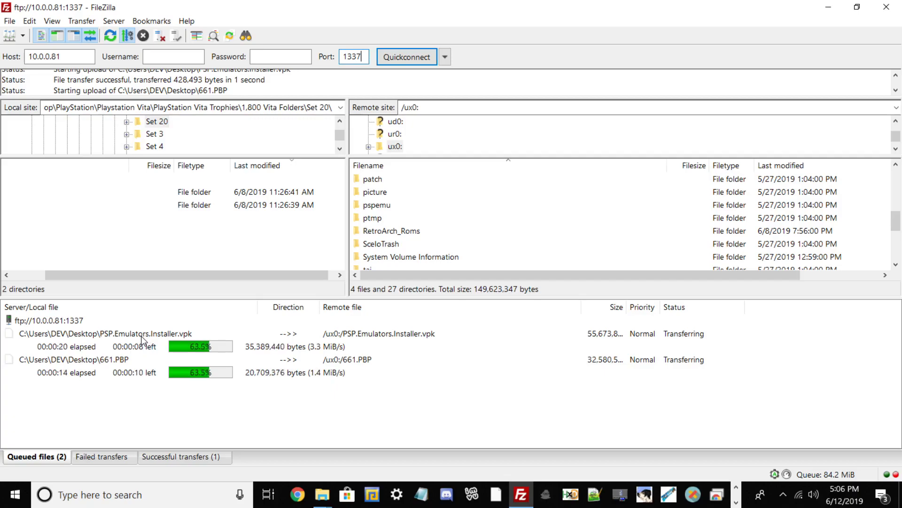
Stop the running OBS recording
left_click(783, 494)
right_click(758, 417)
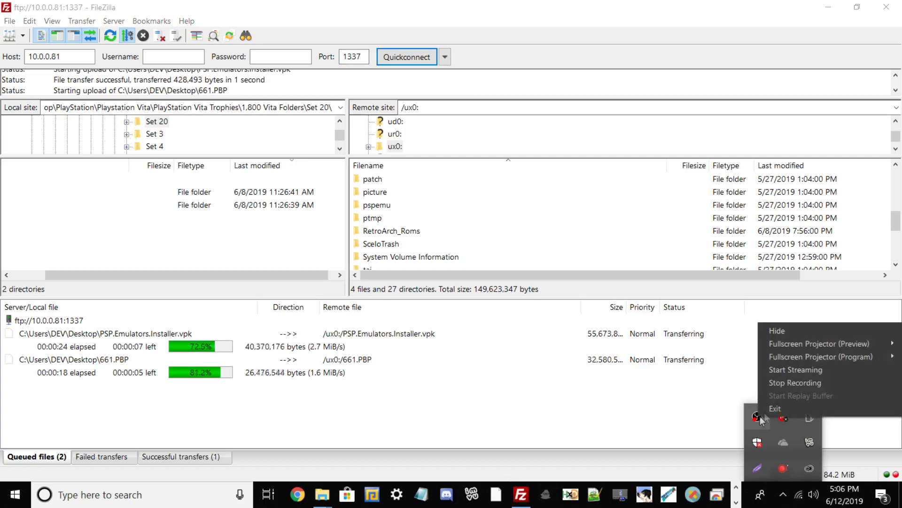
left_click(788, 383)
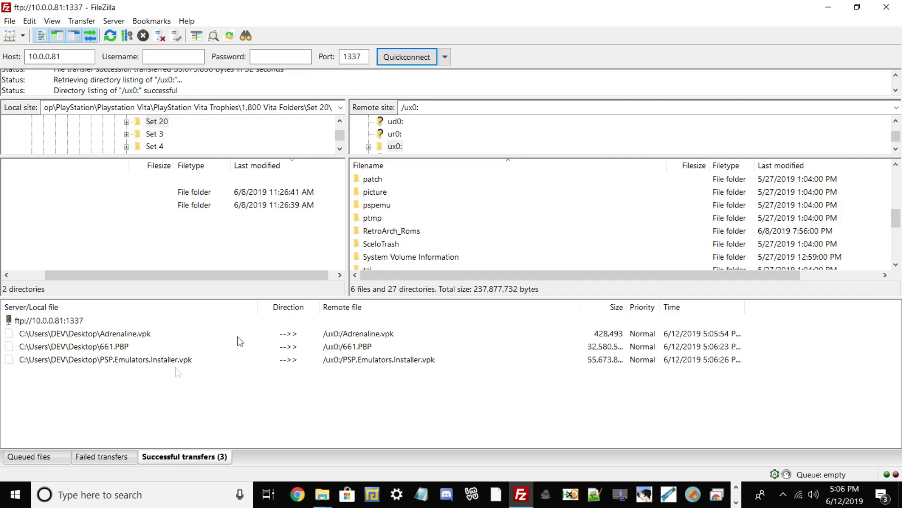
Minimize FileZilla, return to the PS Vita's screen through OBS and open the ux0: partition in VitaShell
left_click(826, 6)
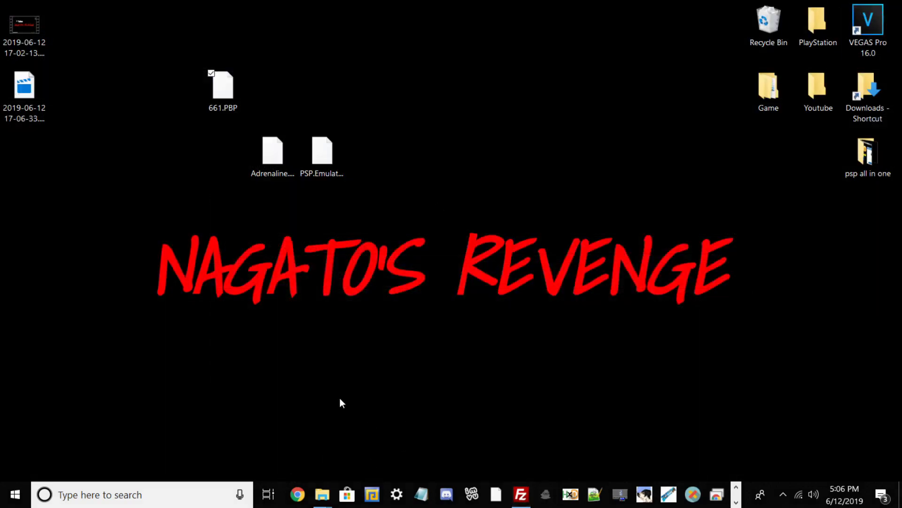
left_click(736, 502)
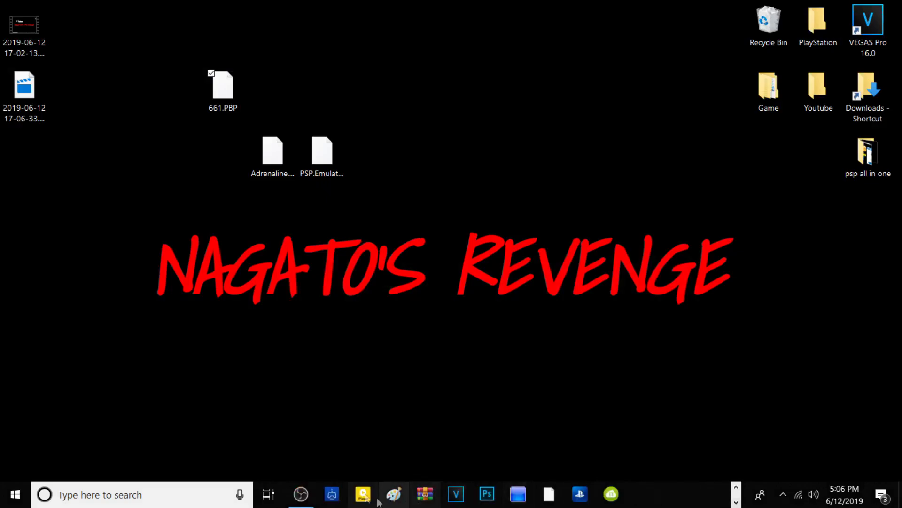
left_click(301, 495)
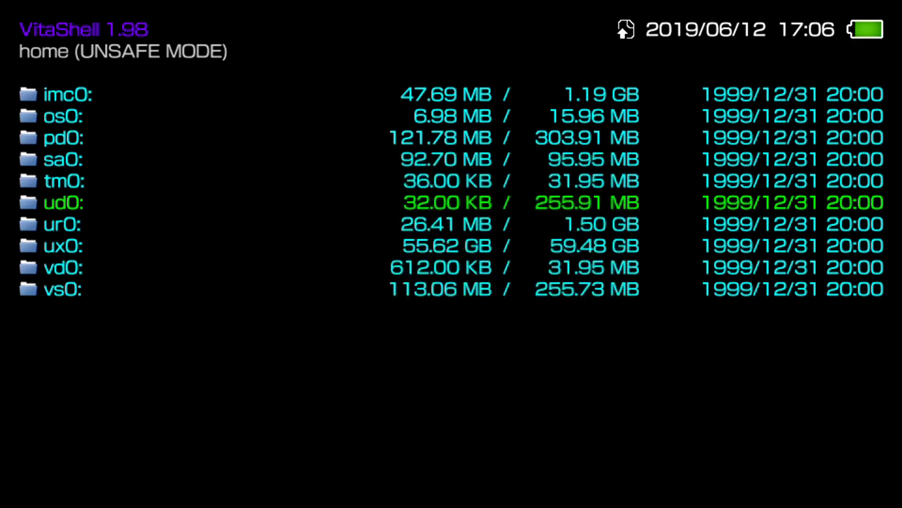
key("Down")
key("Down")
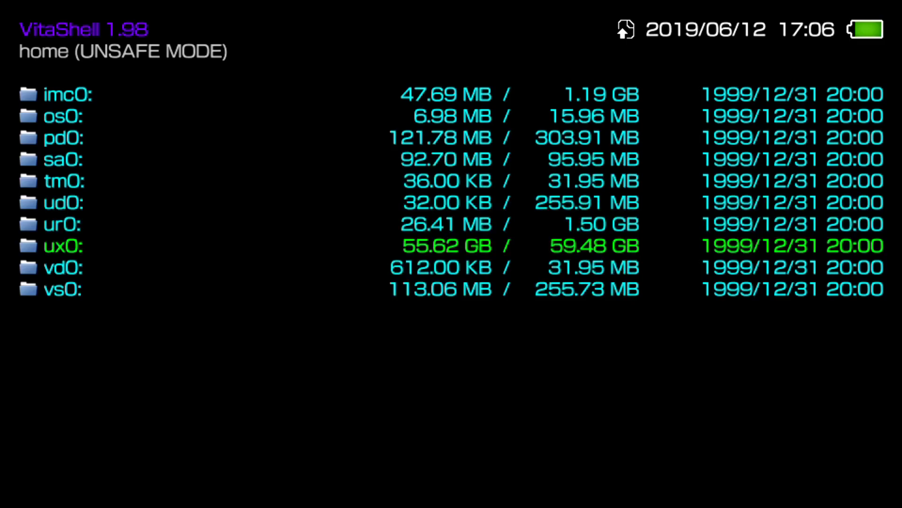
key("Return")
Find Adrenaline.vpk in the ux0: partition and install the package
key("Down")
key("Down")
key("Down")
key("Down")
key("Down")
key("Down")
key("Down")
key("Down")
key("Down")
key("Down")
key("Down")
key("Down")
key("Down")
key("Down")
key("Down")
key("Down")
key("Down")
key("Down")
key("Down")
key("Down")
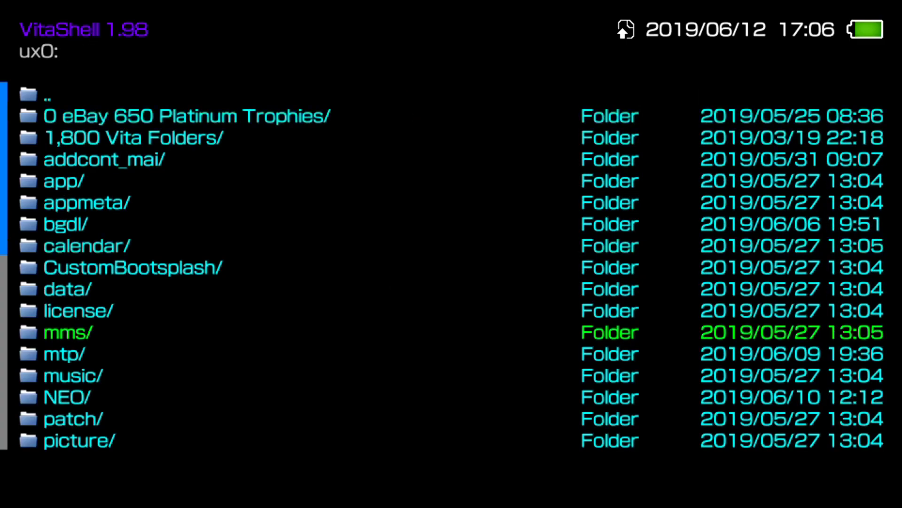
key("Down")
key("Down")
key("Down")
key("Down")
key("Down")
key("Down")
key("Down")
key("Down")
key("Down")
key("Down")
key("Down")
key("Down")
key("Down")
key("Up")
key("Up")
key("Up")
key("Up")
key("Up")
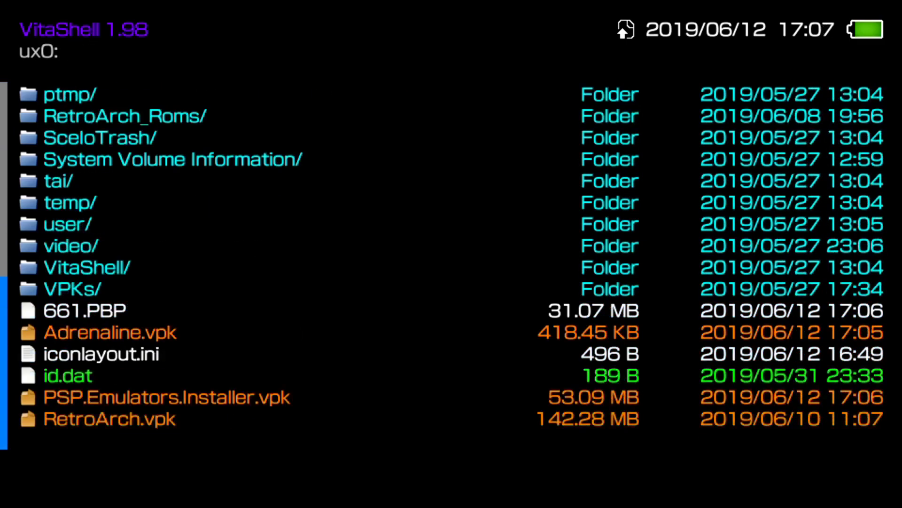
key("Down")
key("Return")
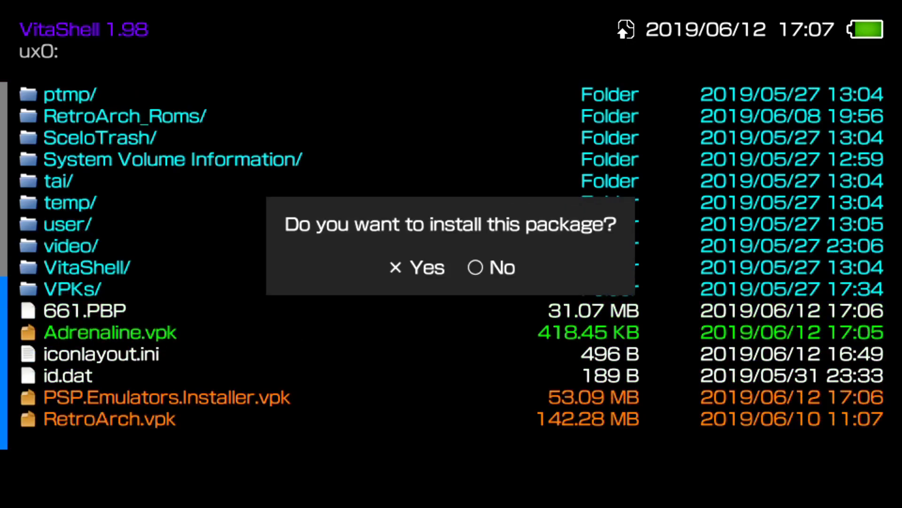
key("Return")
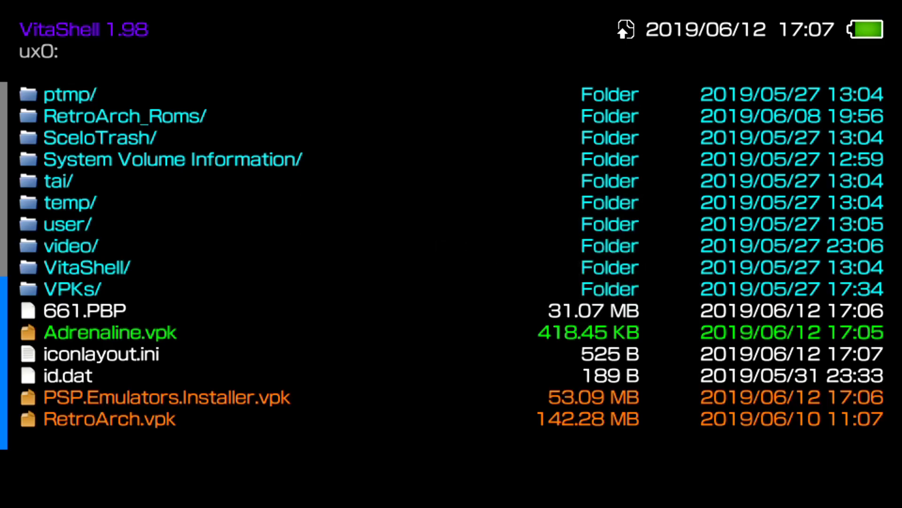
Mark the 661.PBP file in ux0: for moving to another folder
key("Up")
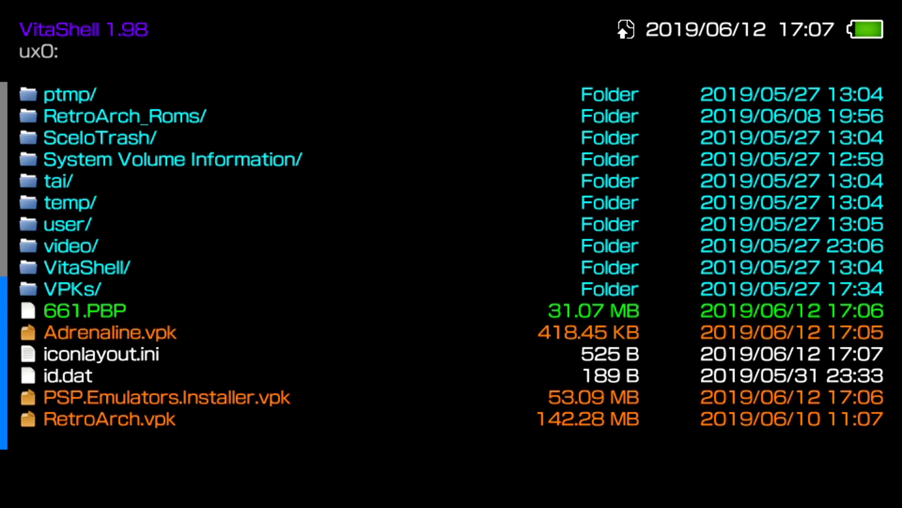
key("Menu")
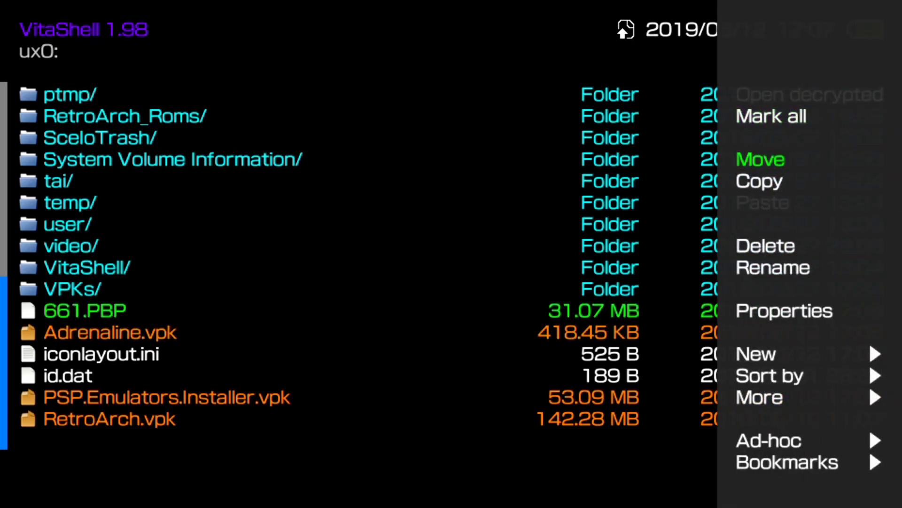
key("Return")
key("Return")
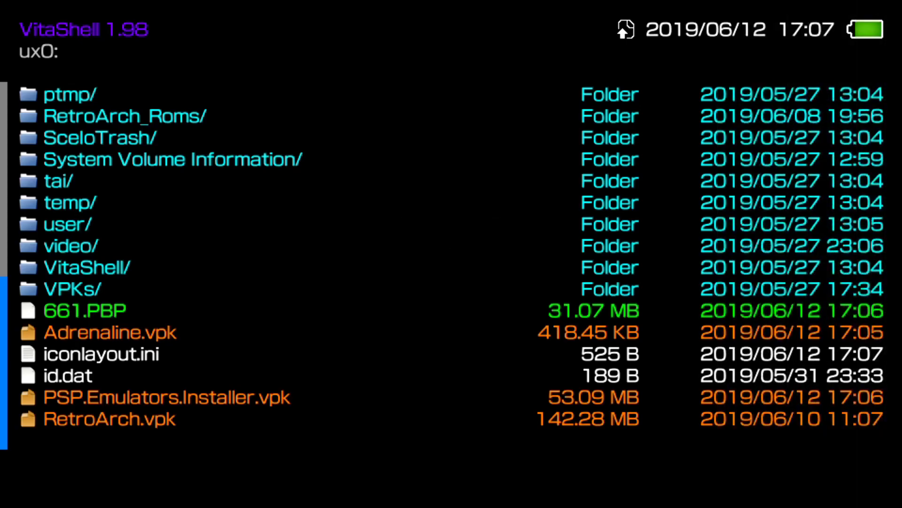
Paste 661.PBP into the ux0:app/PSPEMUCFW/ folder
key("Up")
key("Up")
key("Up")
key("Up")
key("Up")
key("Up")
key("Up")
key("Up")
key("Up")
key("Up")
key("Up")
key("Up")
key("Up")
key("Up")
key("Up")
key("Up")
key("Up")
key("Up")
key("Up")
key("Up")
key("Up")
key("Up")
key("Up")
key("Up")
key("Up")
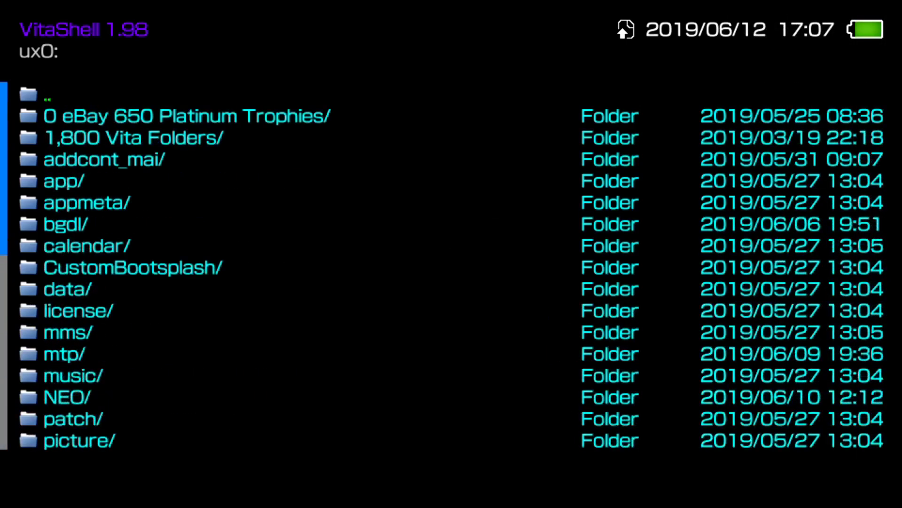
key("Down")
key("Down")
key("Return")
key("Down")
key("Down")
key("Down")
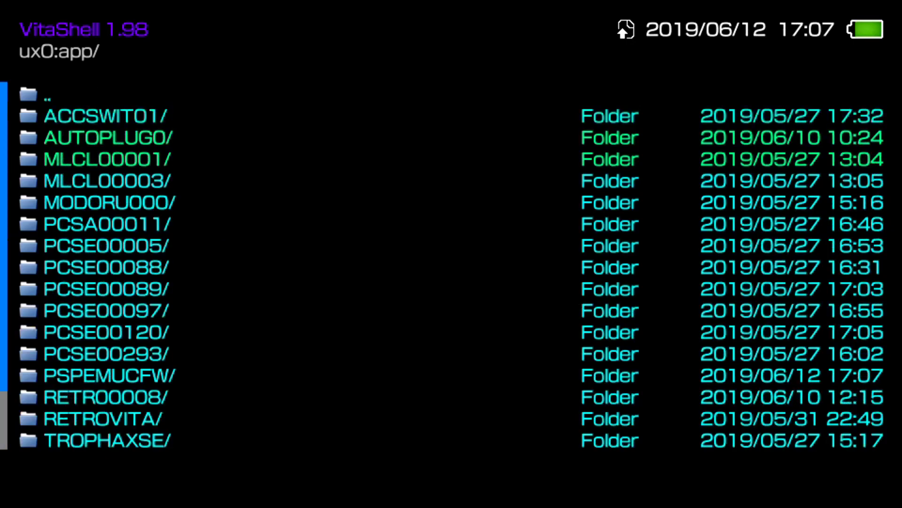
key("Down")
key("Down")
key("Down")
key("Down")
key("Down")
key("Down")
key("Down")
key("Down")
key("Down")
key("Down")
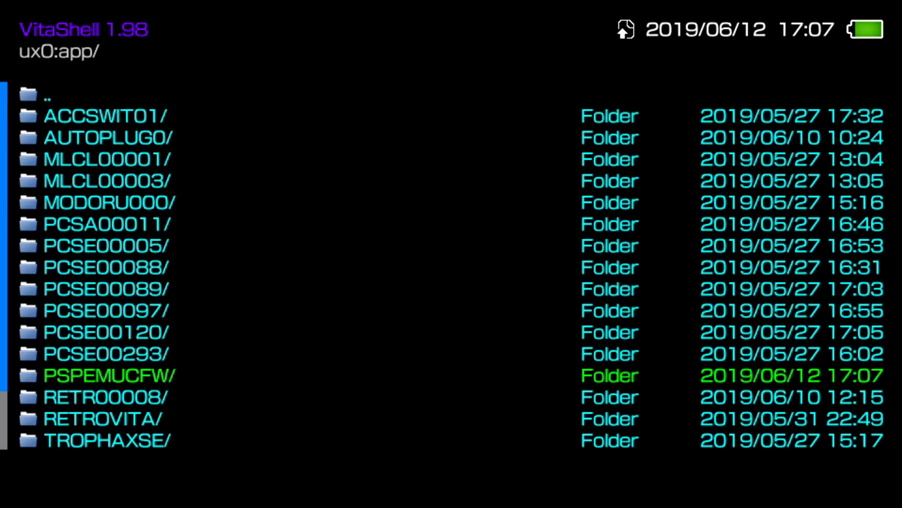
key("Return")
key("Menu")
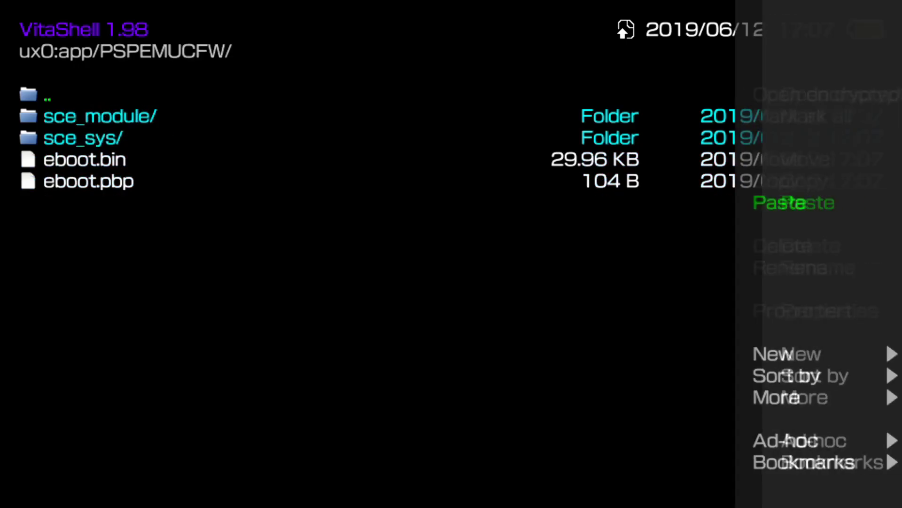
key("Return")
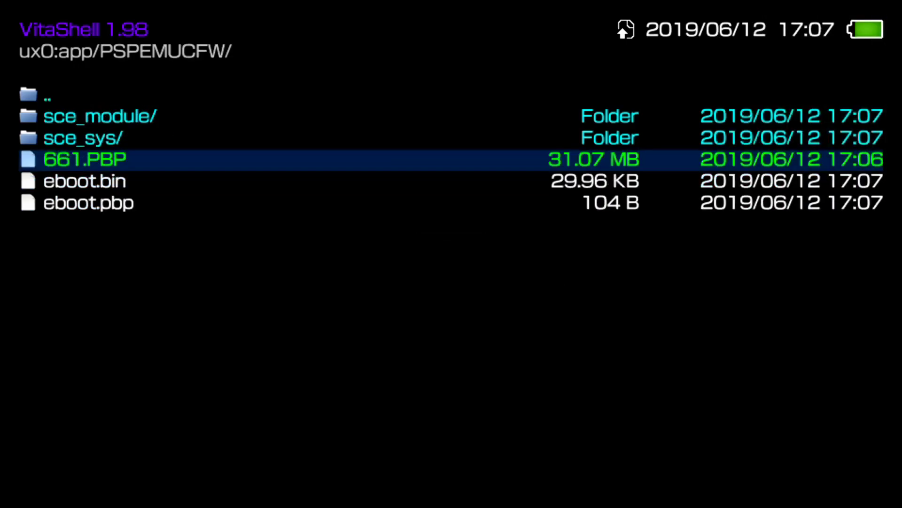
Return to the ux0: folder and install the PSP.Emulators.Installer.vpk package
key("Escape")
key("Escape")
key("Down")
key("Down")
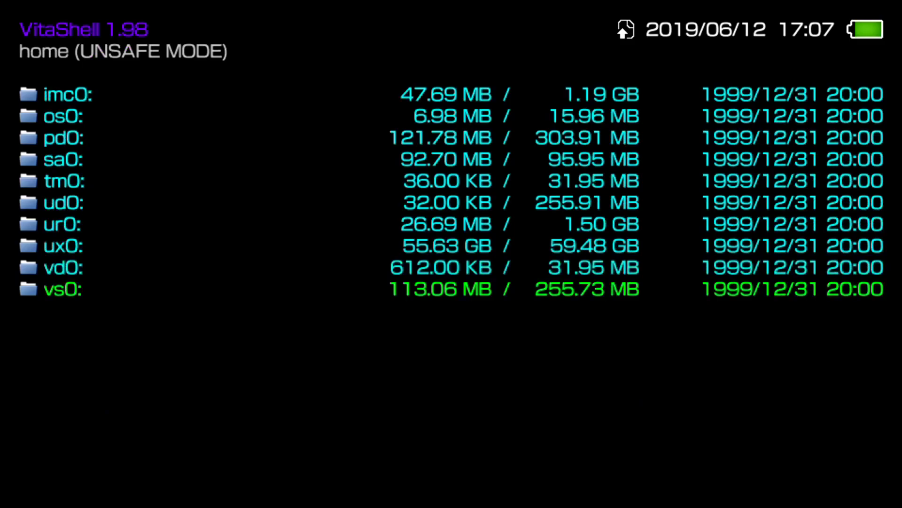
key("Up")
key("Up")
key("Return")
key("Down")
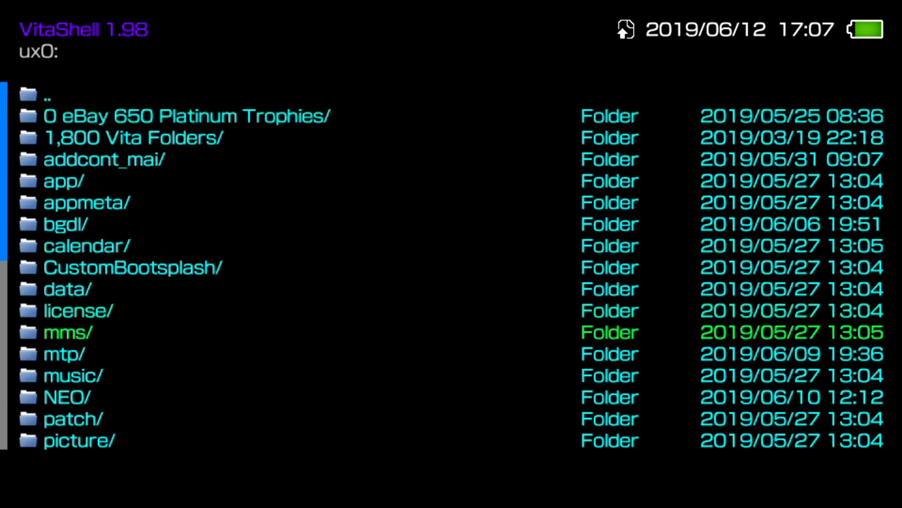
key("Right")
key("Up")
key("Up")
key("Up")
key("Down")
key("Down")
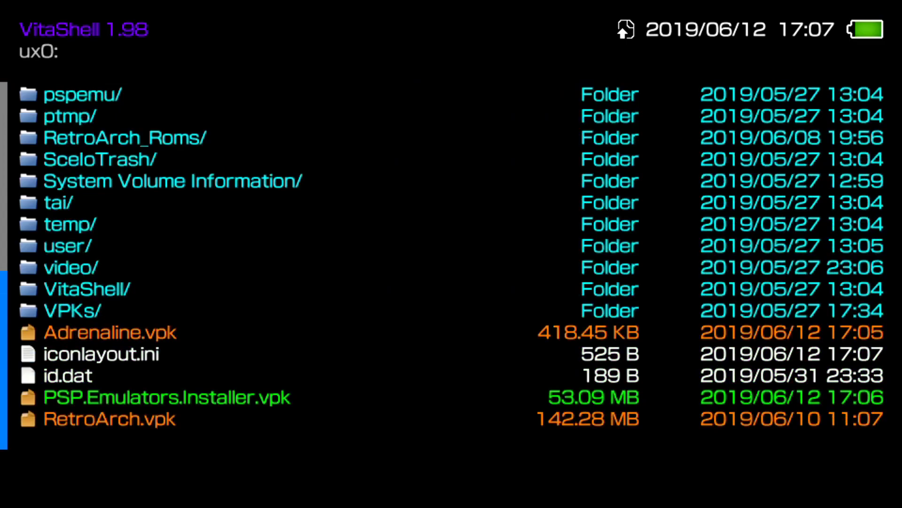
key("Return")
key("Return")
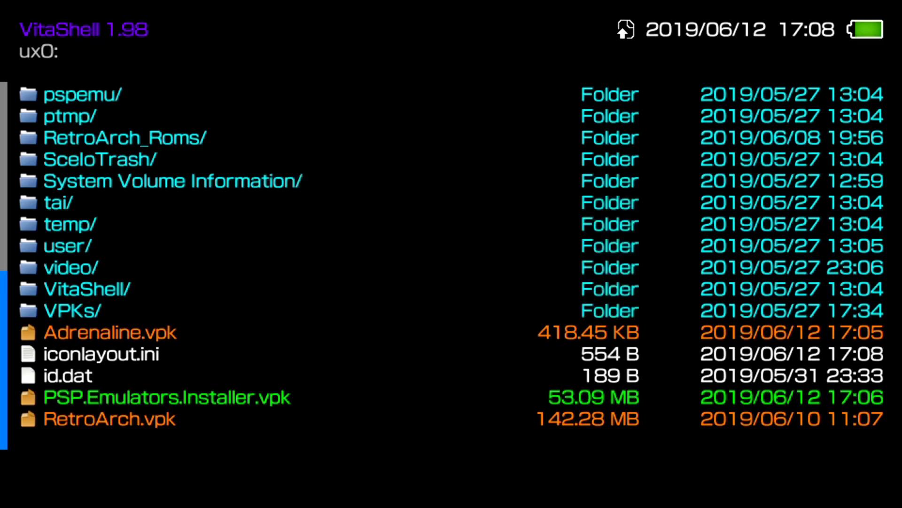
Leave VitaShell for the PS Vita home screen, launch Adrenaline and install the PSP 6.61 firmware on the memory card
key("super")
key("super")
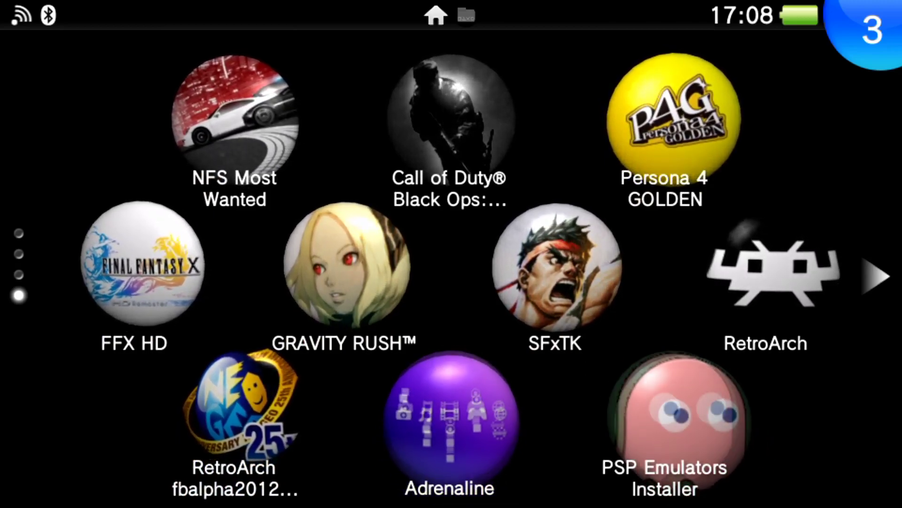
left_click(450, 416)
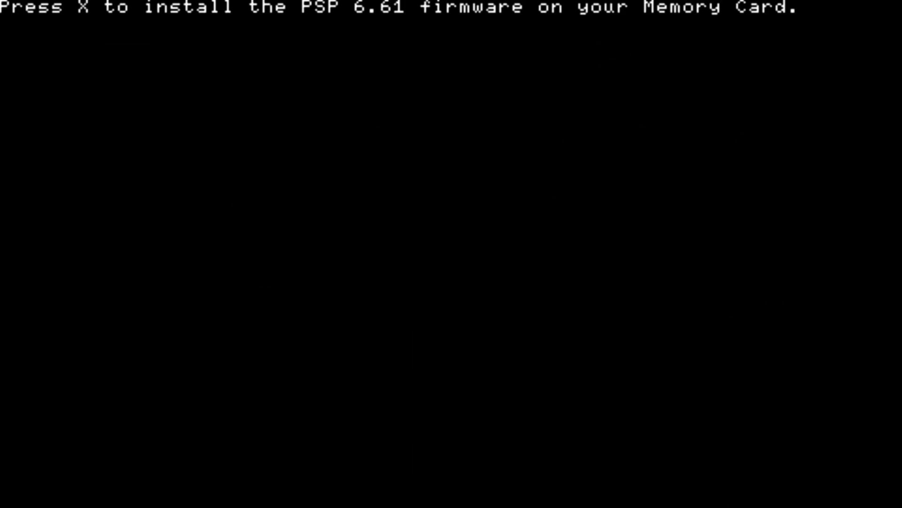
key("x")
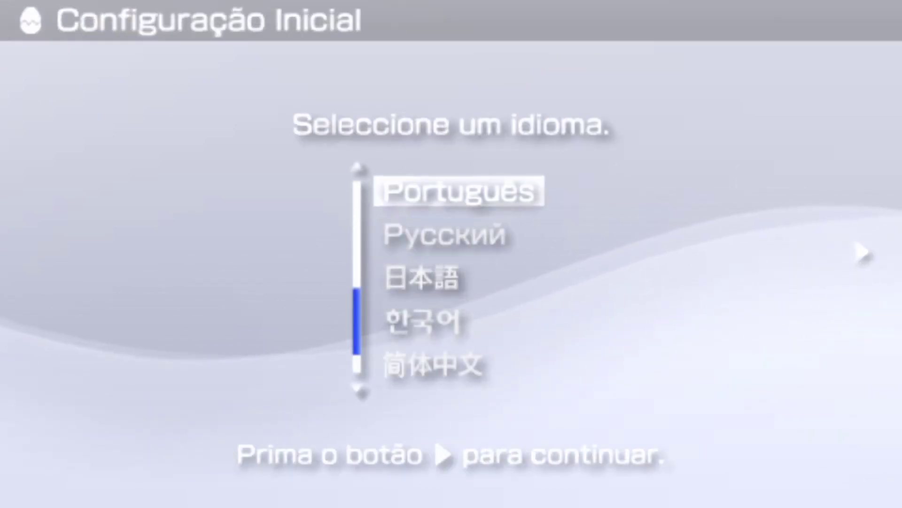
Complete the PSP Initial Setup with English as system language, keeping the default GMT+09:00 Tokyo time zone, date and nickname
key("Up")
key("Up")
key("Up")
key("Down")
key("Right")
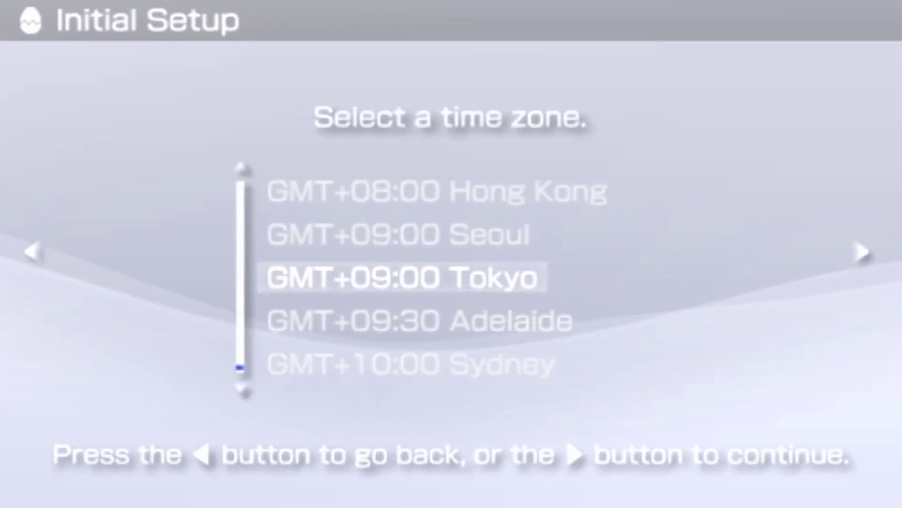
key("Right")
key("Right")
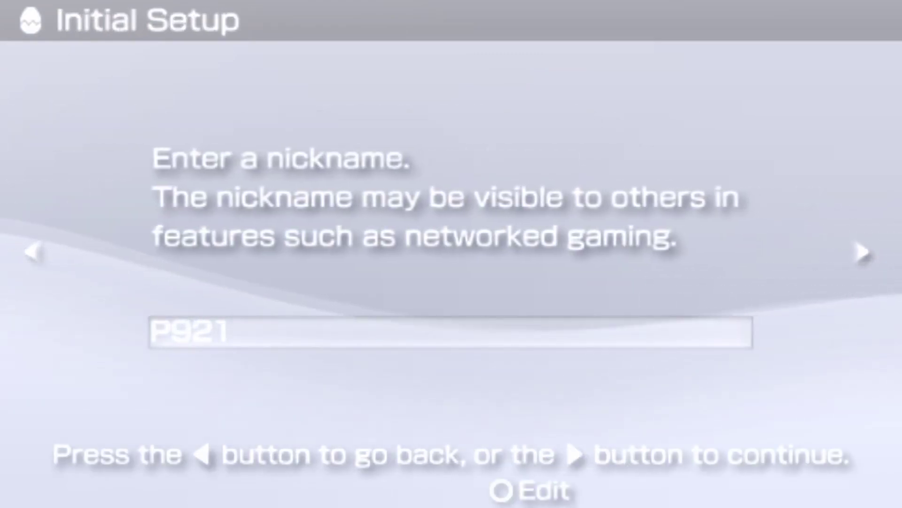
key("Right")
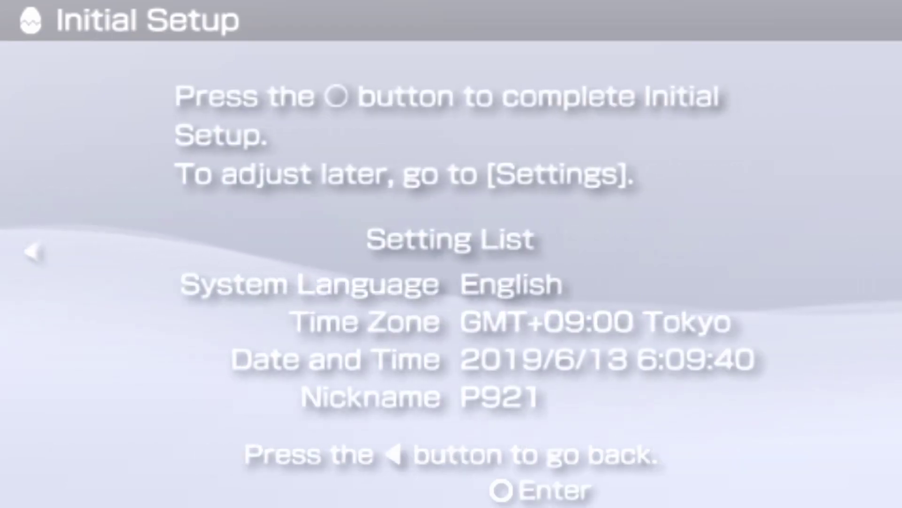
key("Return")
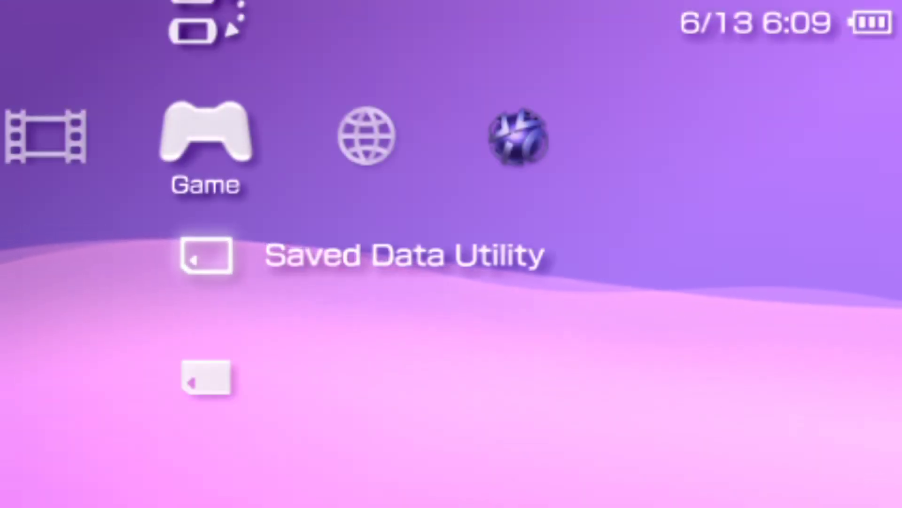
Check the Memory Stick entry in the Game category and exit the PspEmu application through the Adrenaline Menu
key("Down")
key("Up")
key("Up")
key("Down")
key("Down")
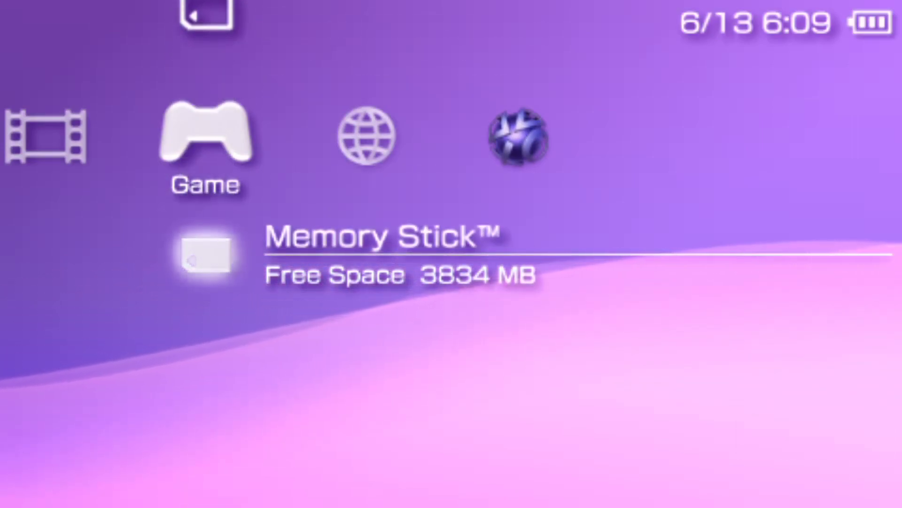
key("Home")
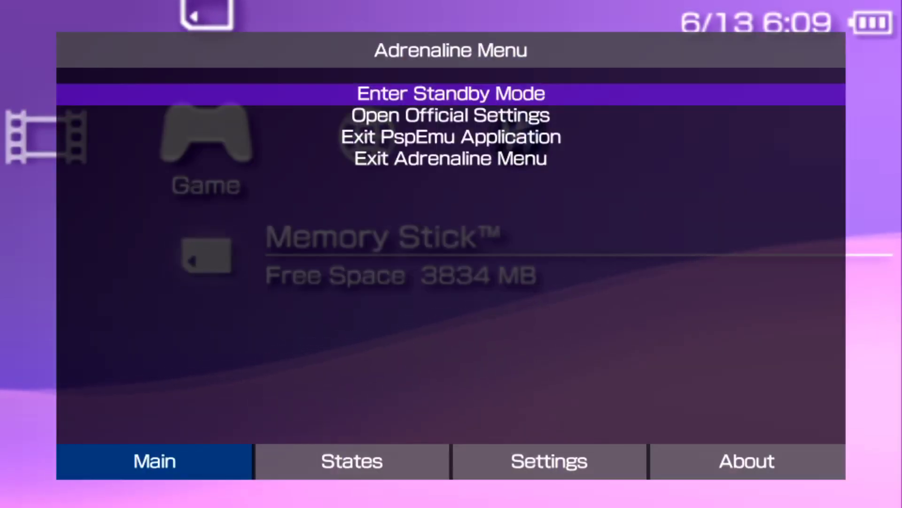
key("Down")
key("Down")
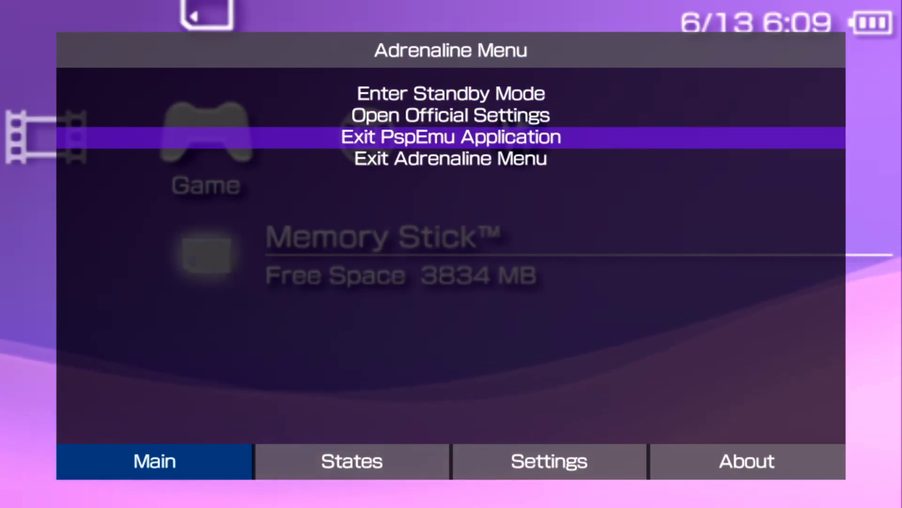
key("Return")
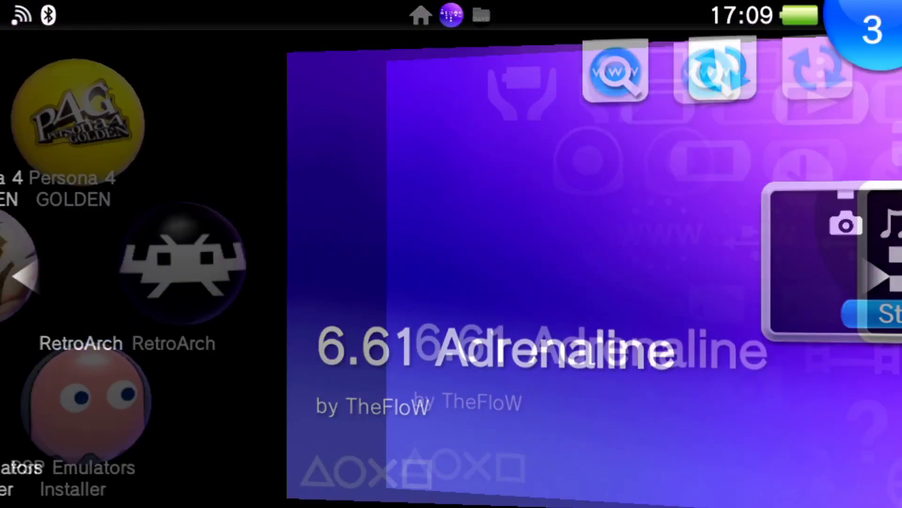
Launch PSP Emulators Installer, install the emulators for Adrenaline on ux0 and leave the installer
key("Right")
key("Return")
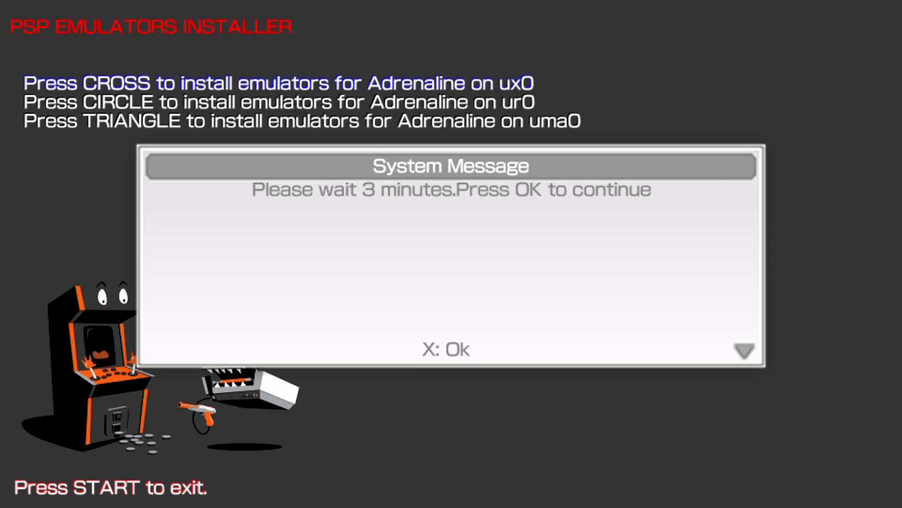
key("Return")
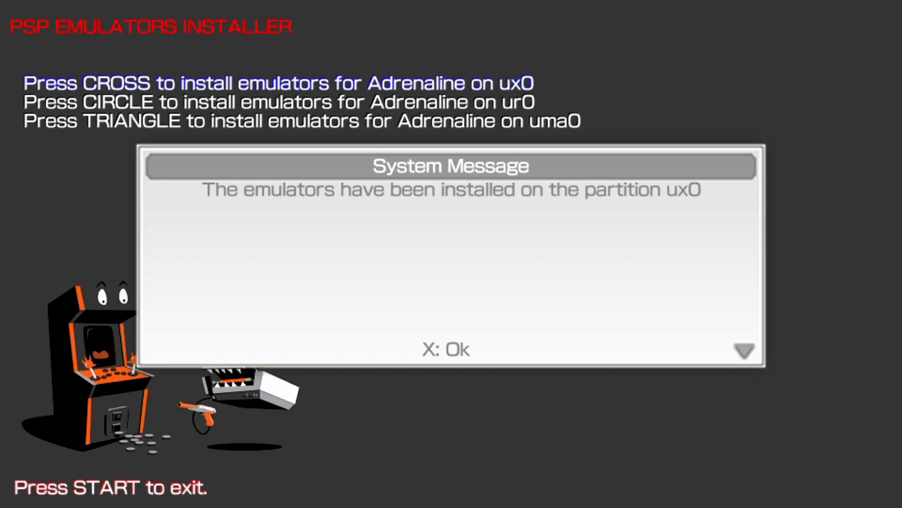
key("Return")
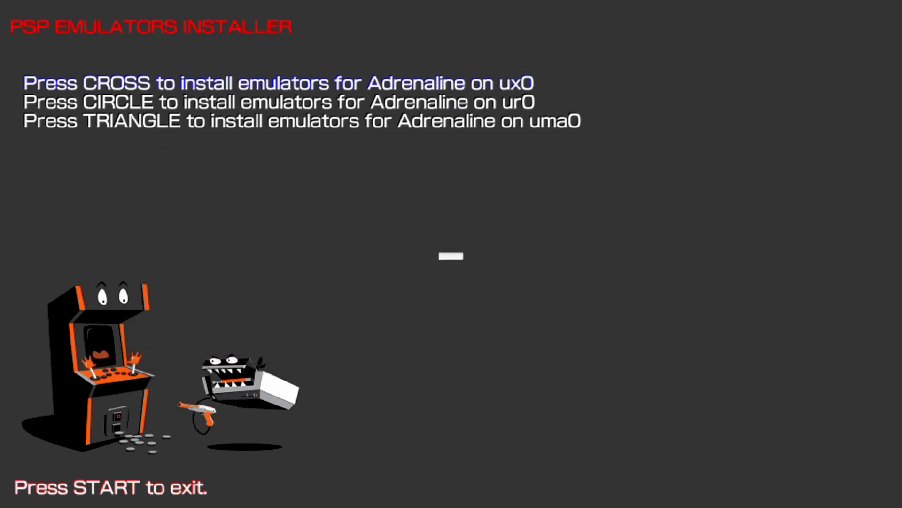
key("Escape")
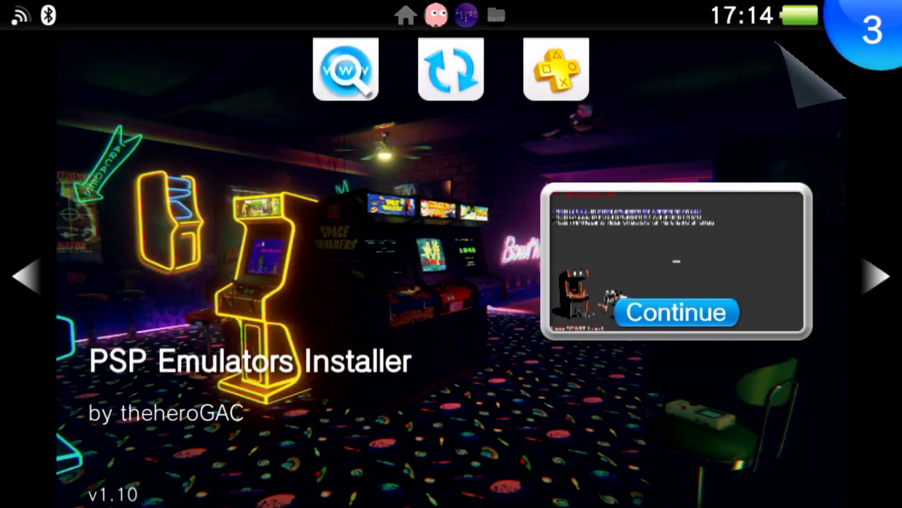
Launch Adrenaline again and open the Memory Stick in the Game category
key("Return")
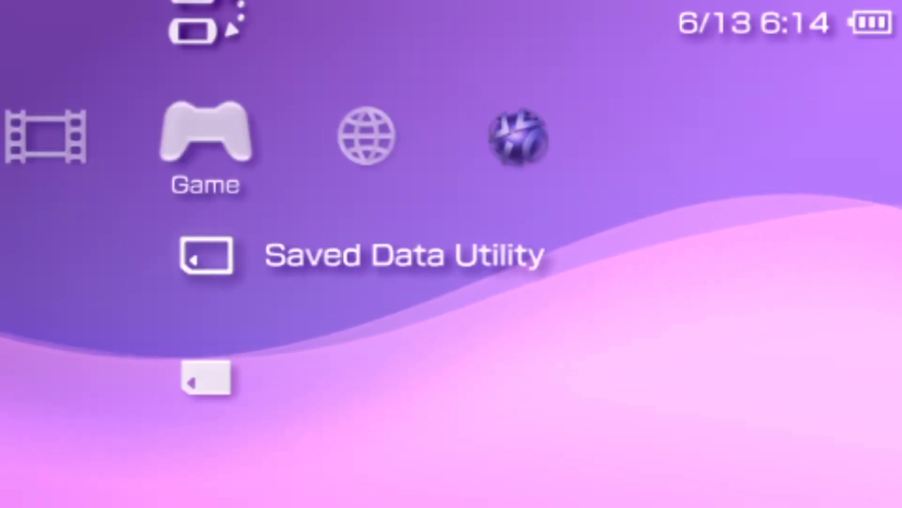
key("Up")
key("Down")
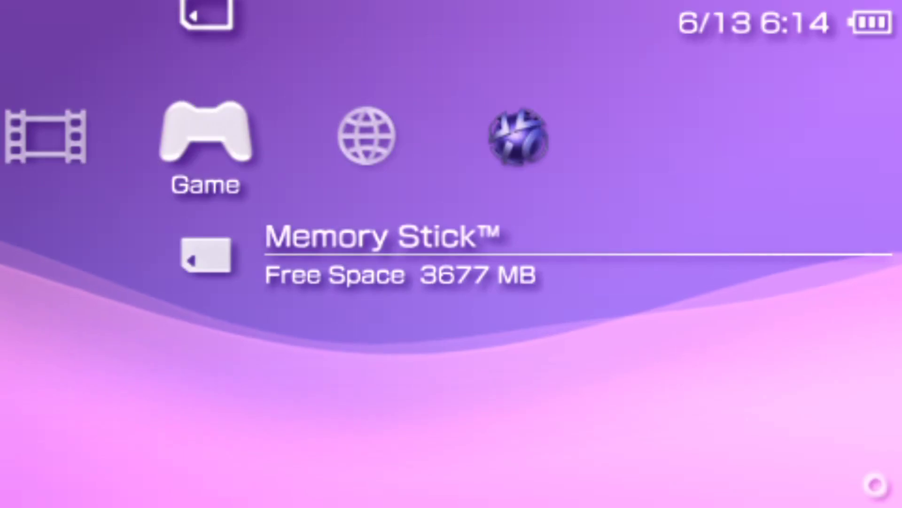
Look through the list of emulators installed on the Memory Stick
key("Down")
key("Down")
key("Down")
key("Down")
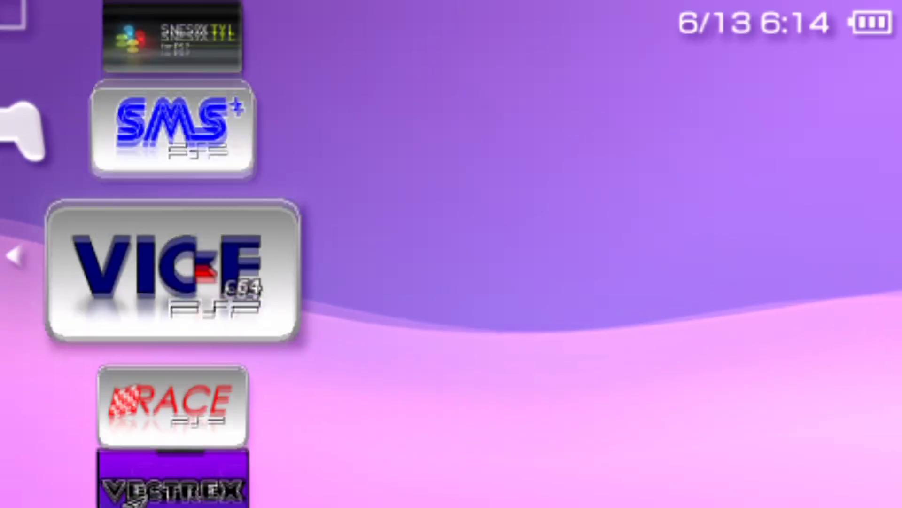
key("Down")
key("Down")
key("Down")
key("Up")
key("Up")
key("Up")
key("Up")
key("Up")
key("Up")
key("Up")
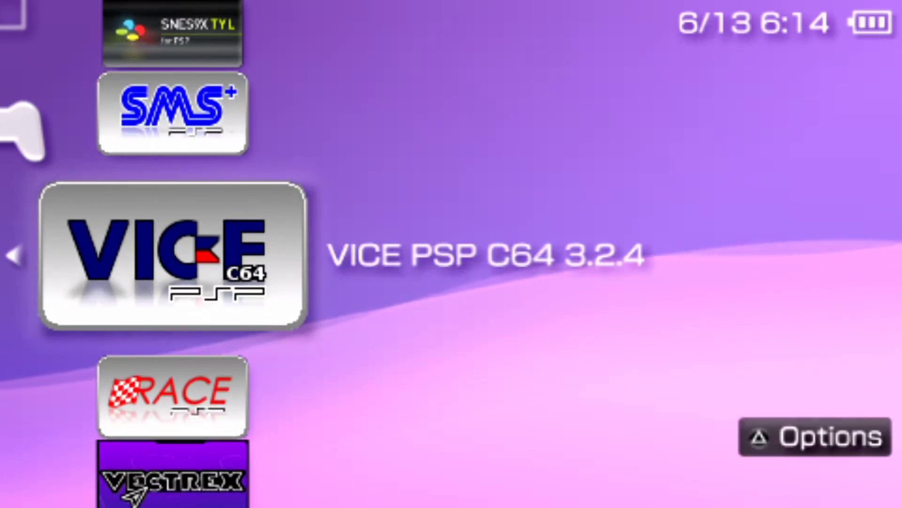
Examine the remaining Memory Stick entries from VICE PSP C64 down to the Naruto Ultimate Ninja Heroes 3 game
key("Down")
key("Down")
key("Down")
key("Down")
key("Down")
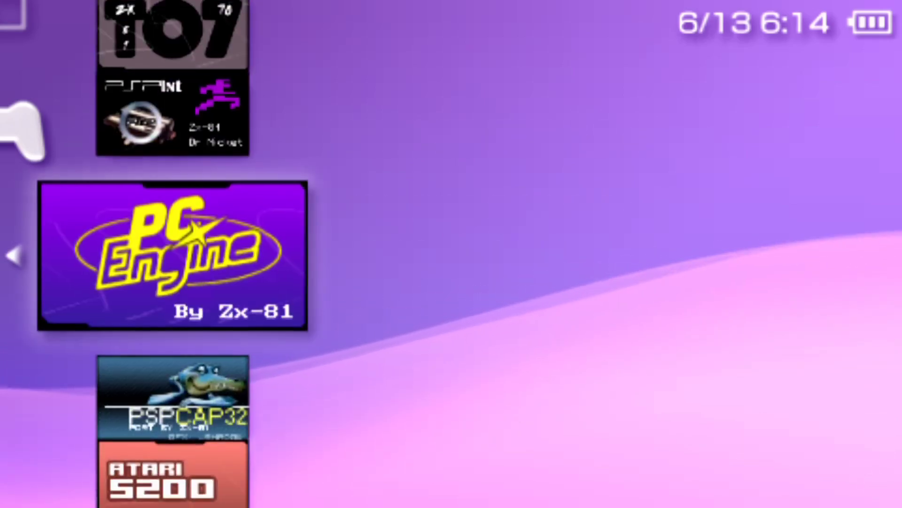
key("Down")
key("Down")
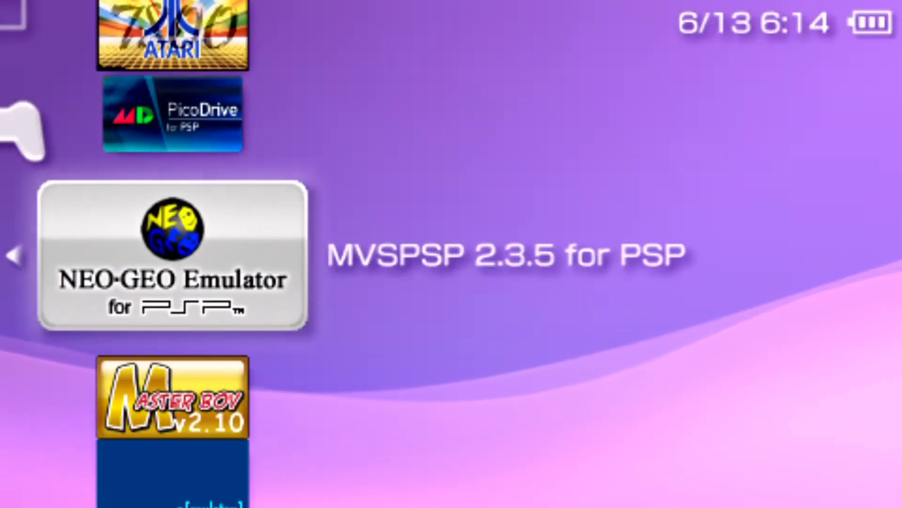
key("Down")
key("Down")
key("Down")
key("Down")
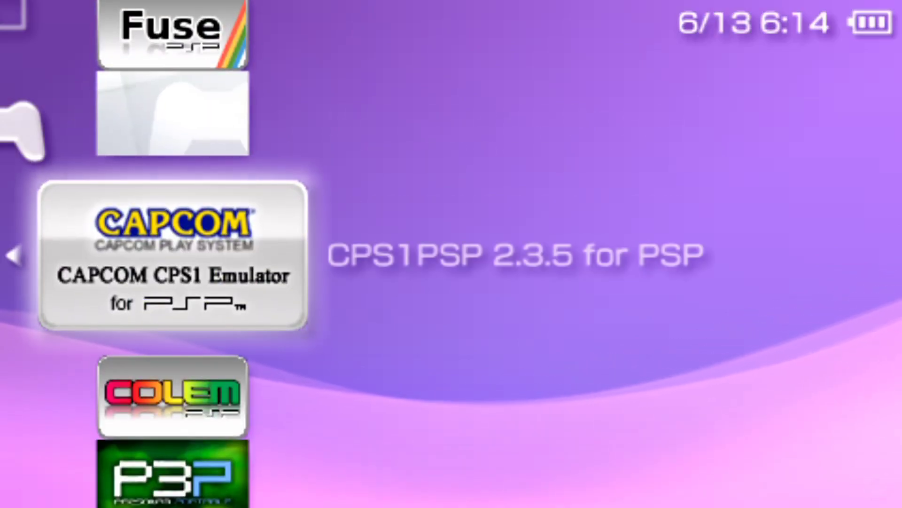
key("Down")
key("Down")
key("Down")
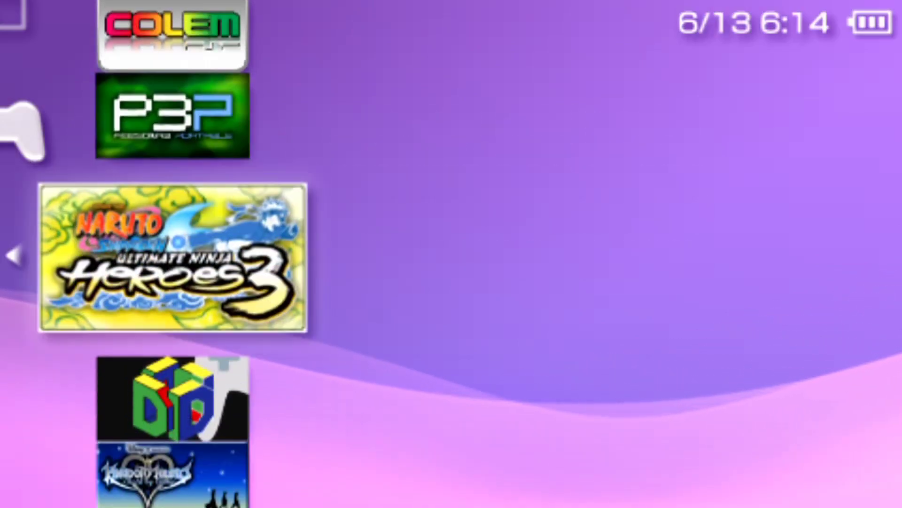
Return to the e[mulator] for PSP 0.82f entry on the Memory Stick and launch it
key("Up")
key("Up")
key("Up")
key("Up")
key("Up")
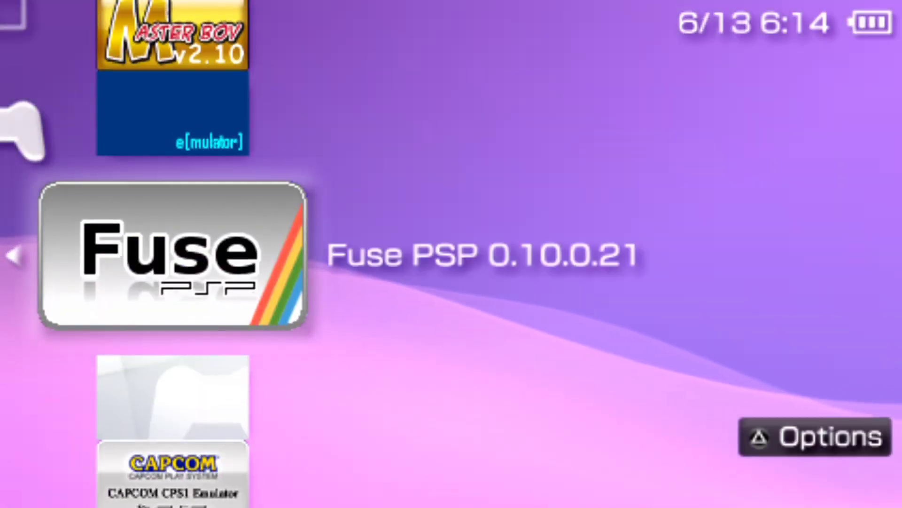
key("Up")
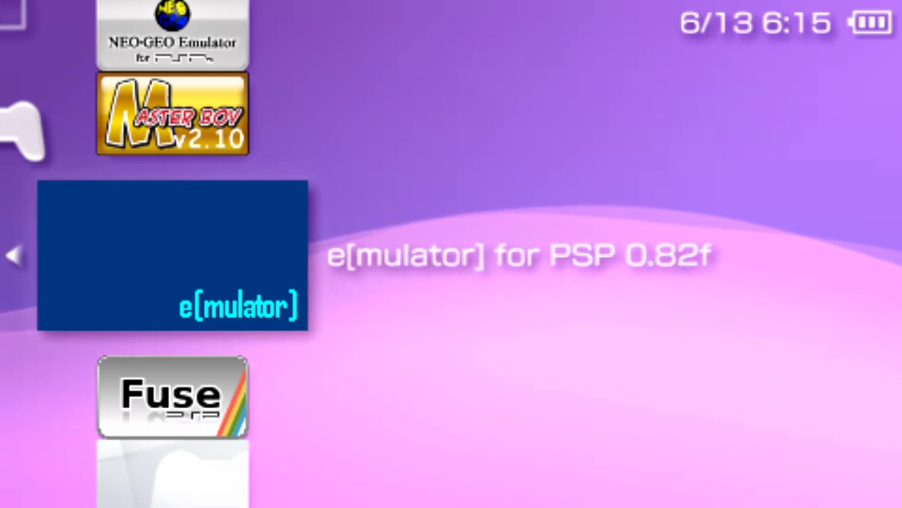
key("Return")
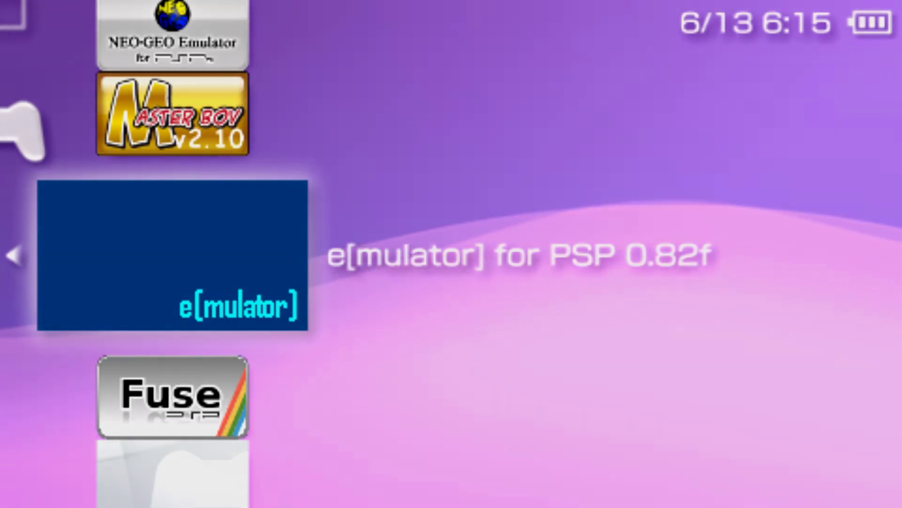